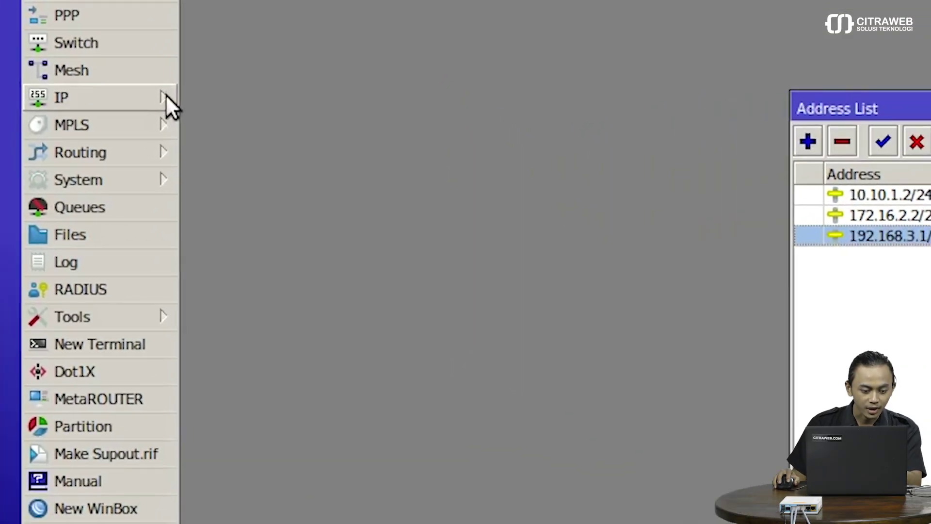
Start a new firewall NAT rule in the srcnat chain with out interface ether1.
left_click(87, 167)
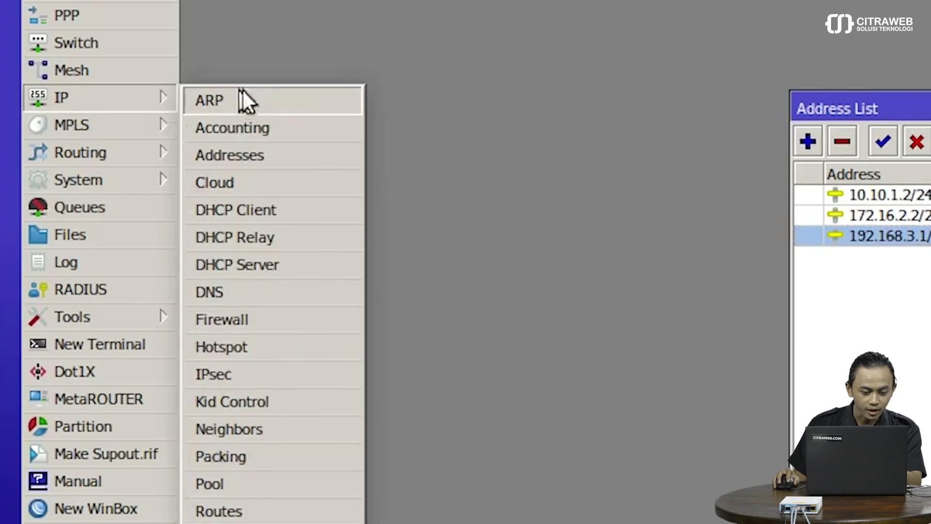
left_click(270, 321)
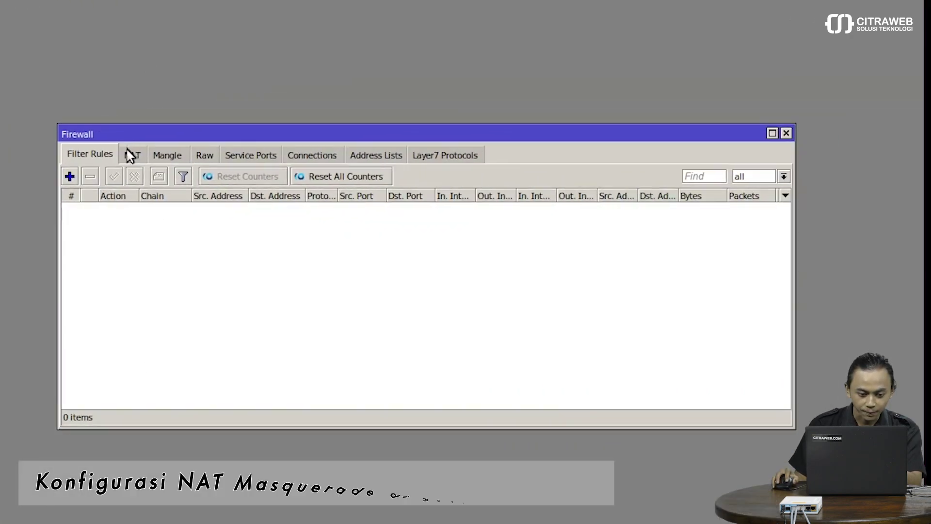
left_click(131, 156)
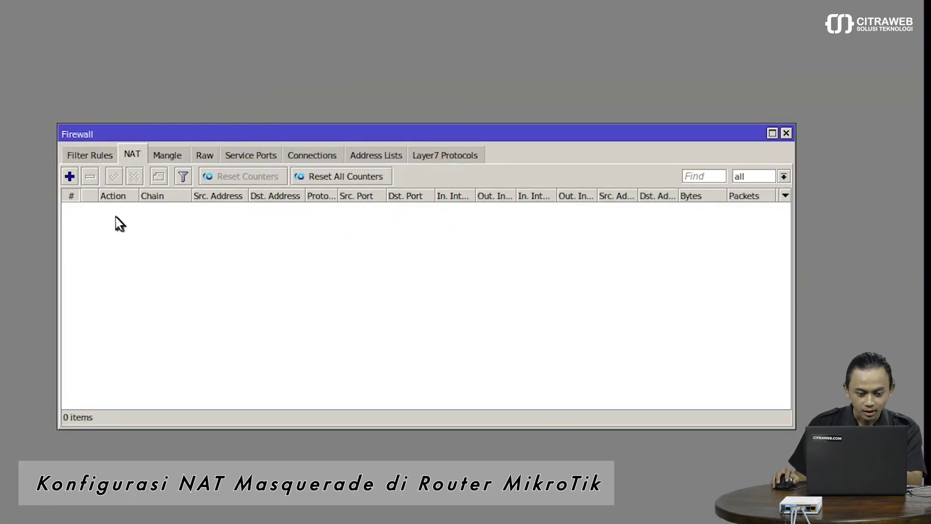
left_click(70, 177)
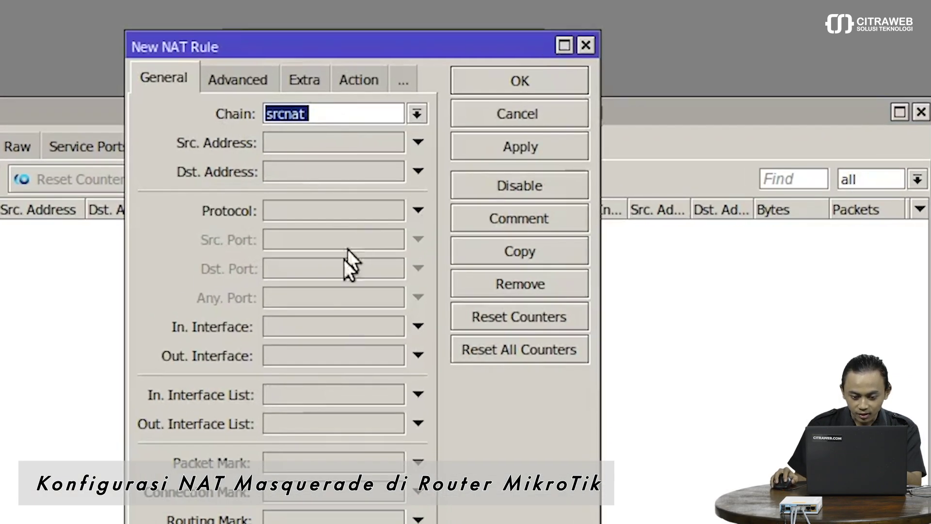
left_click(328, 360)
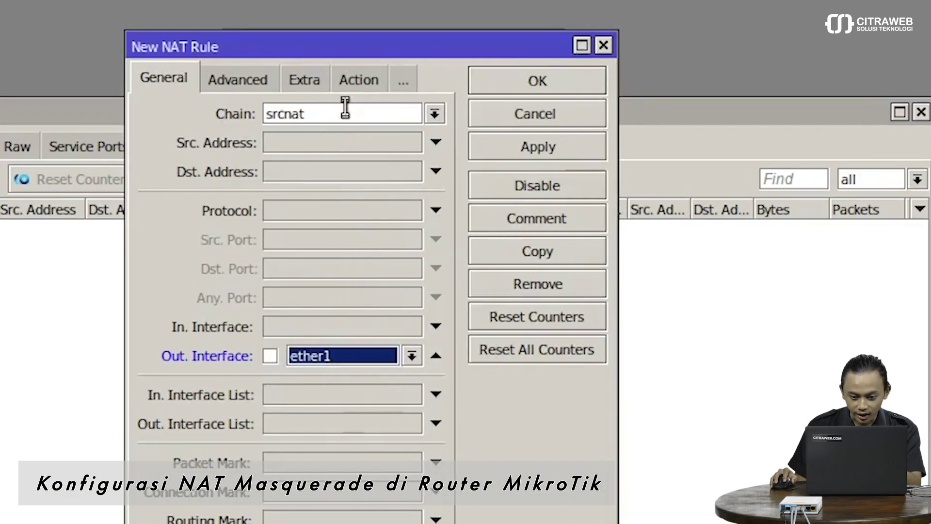
Set the ether1 NAT rule's action to masquerade and save the rule.
left_click(351, 80)
left_click(350, 115)
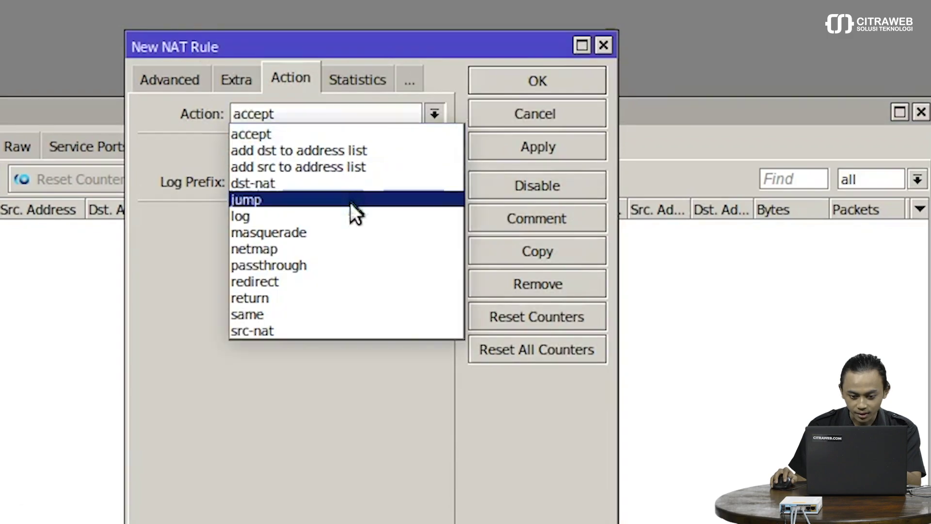
left_click(350, 233)
left_click(495, 148)
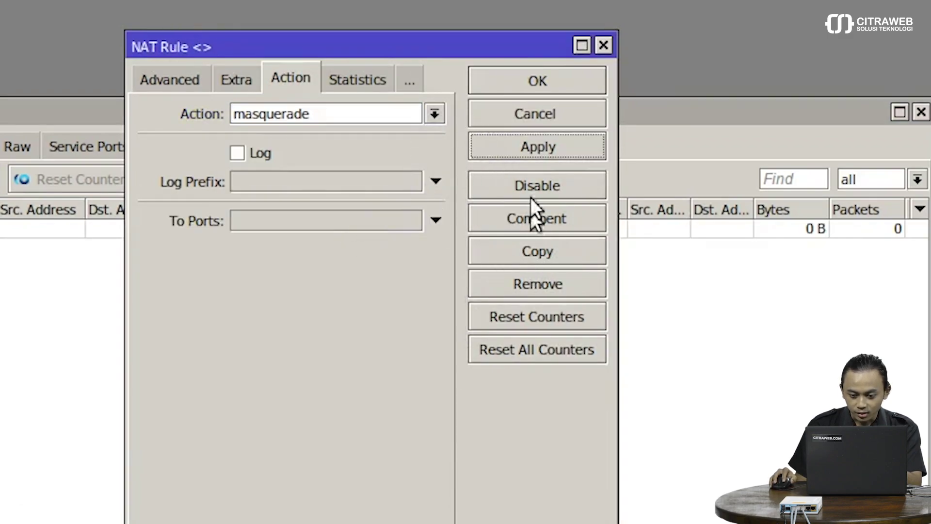
left_click(535, 88)
Start a second NAT rule in the srcnat chain with out interface ether2.
left_click(154, 139)
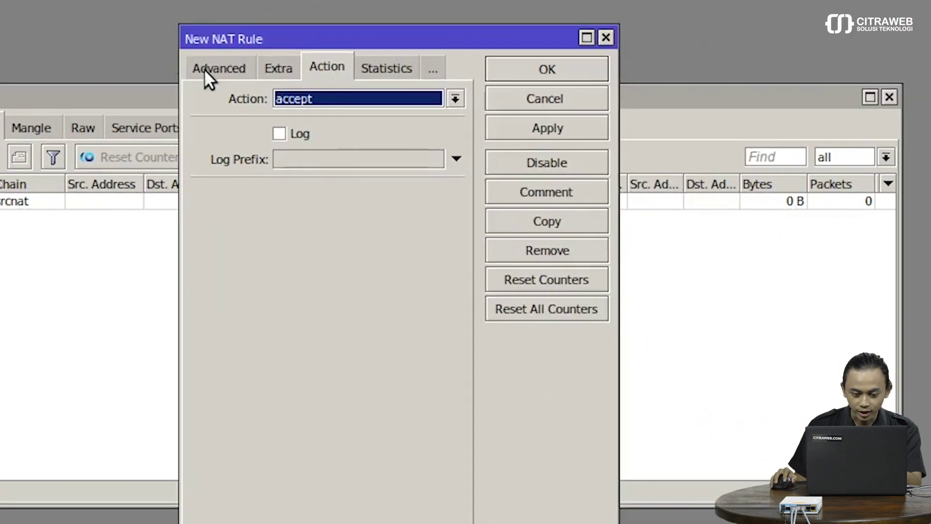
left_click(490, 42)
left_click(487, 38)
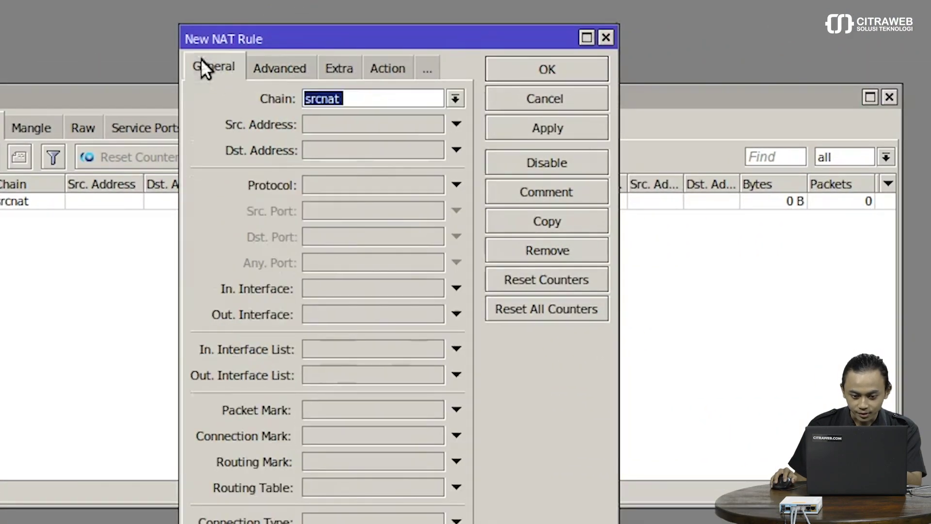
left_click(368, 313)
left_click(433, 314)
left_click(405, 404)
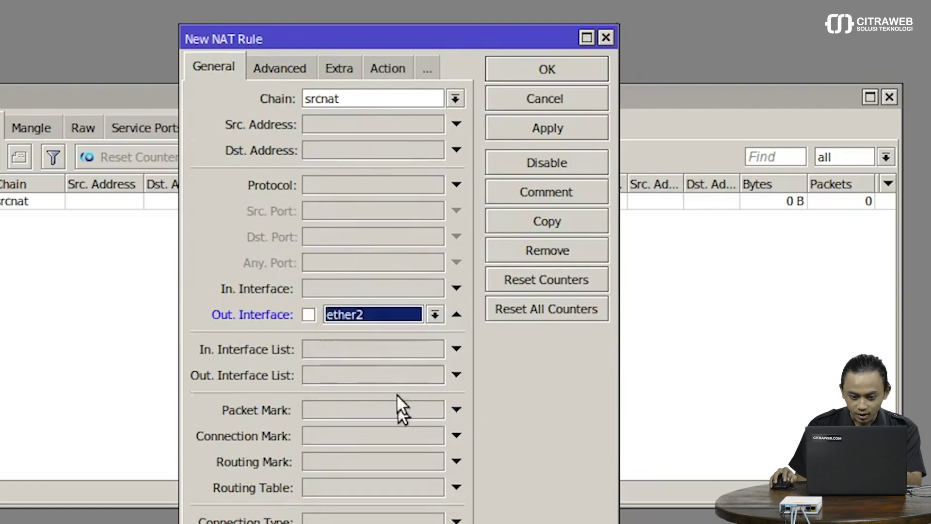
Set the ether2 NAT rule's action to masquerade and save the rule.
left_click(394, 68)
left_click(394, 97)
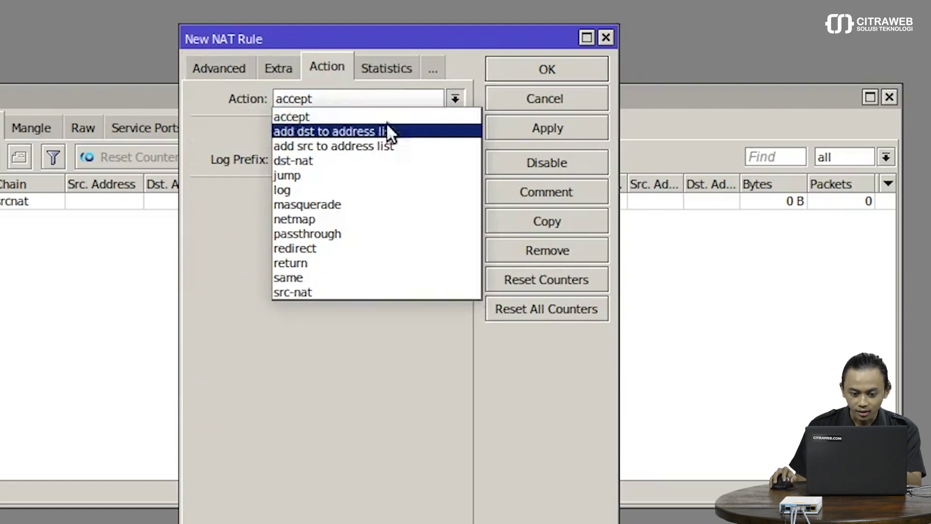
left_click(377, 204)
left_click(529, 129)
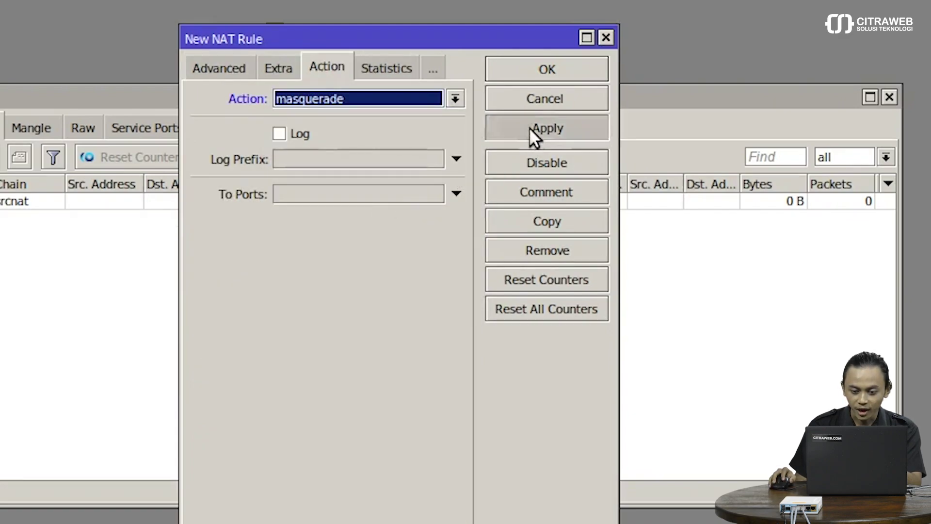
left_click(538, 68)
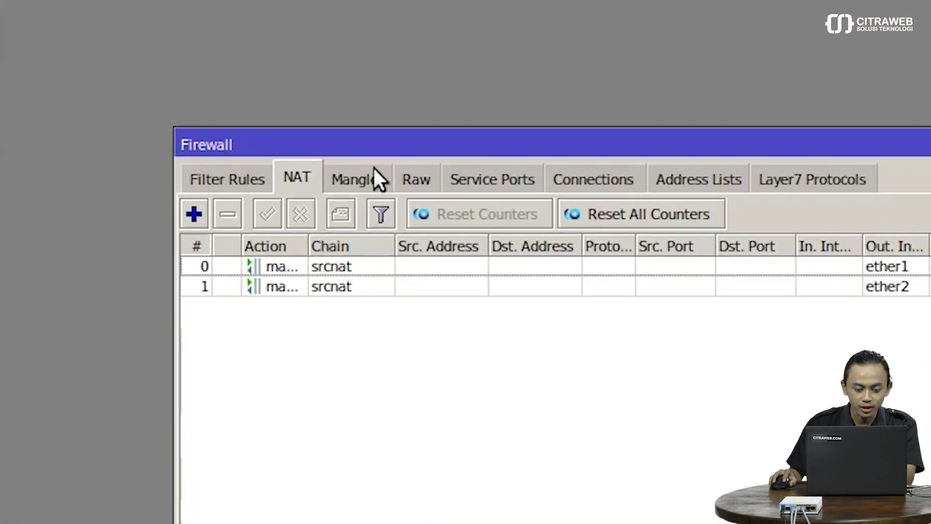
Add a firewall mangle rule in the prerouting chain with destination address 10.10.1.0/24 and action accept.
left_click(374, 168)
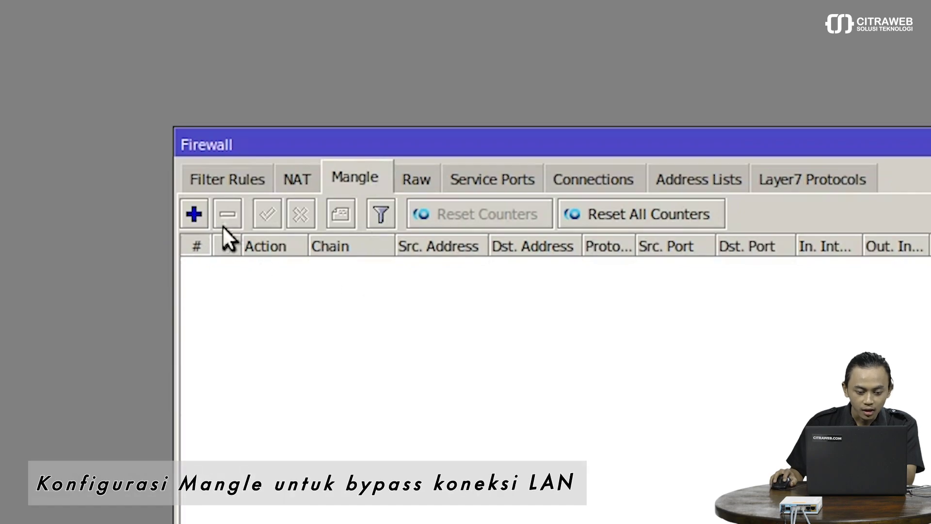
left_click(194, 214)
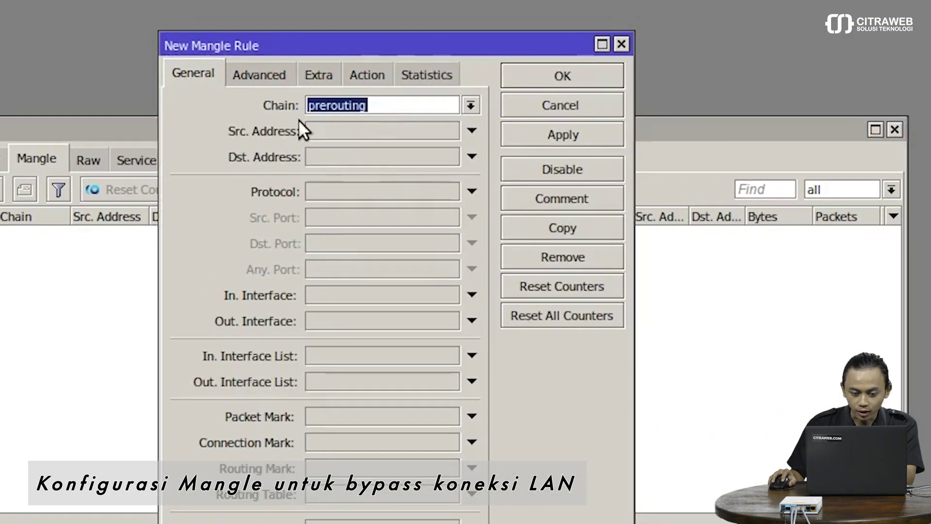
left_click(334, 162)
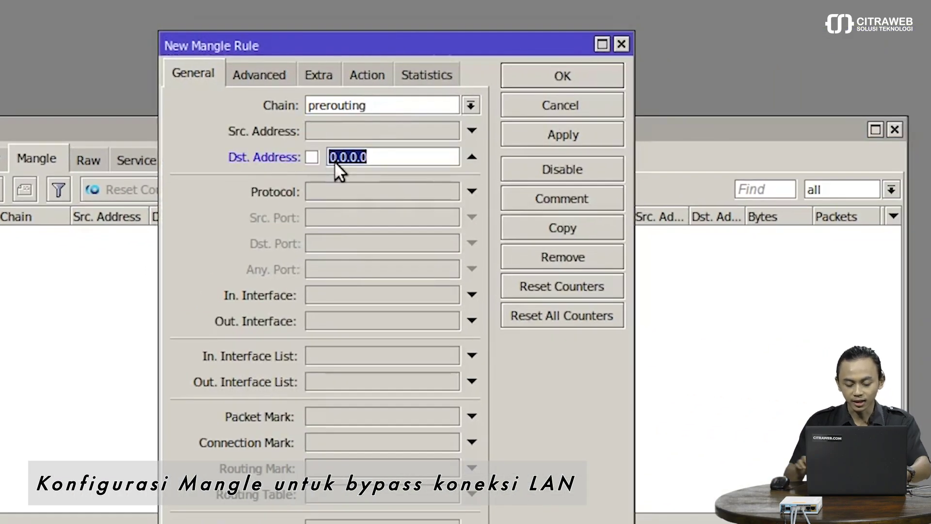
type("1")
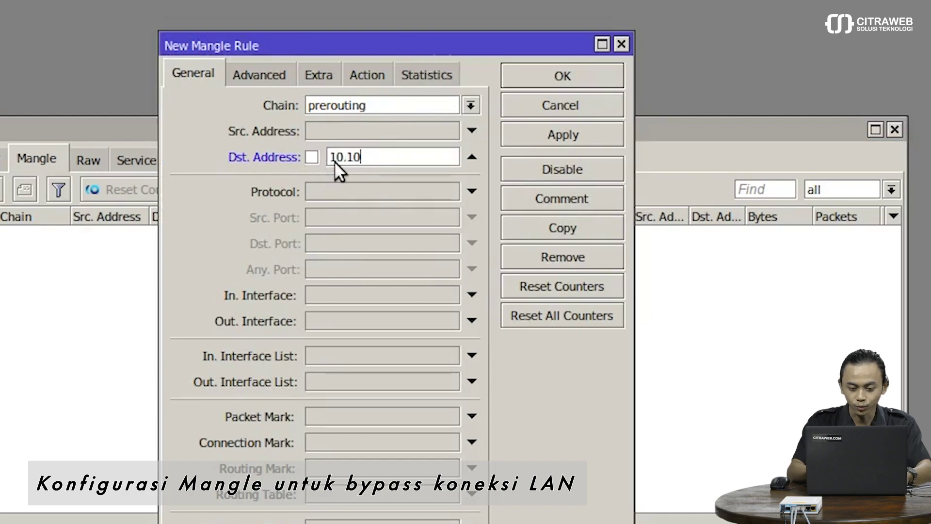
type("0.10")
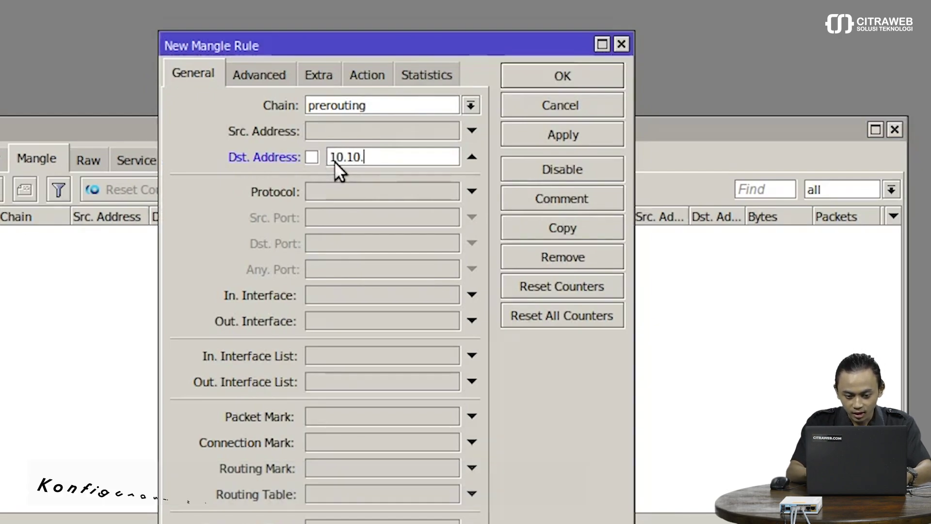
type(".")
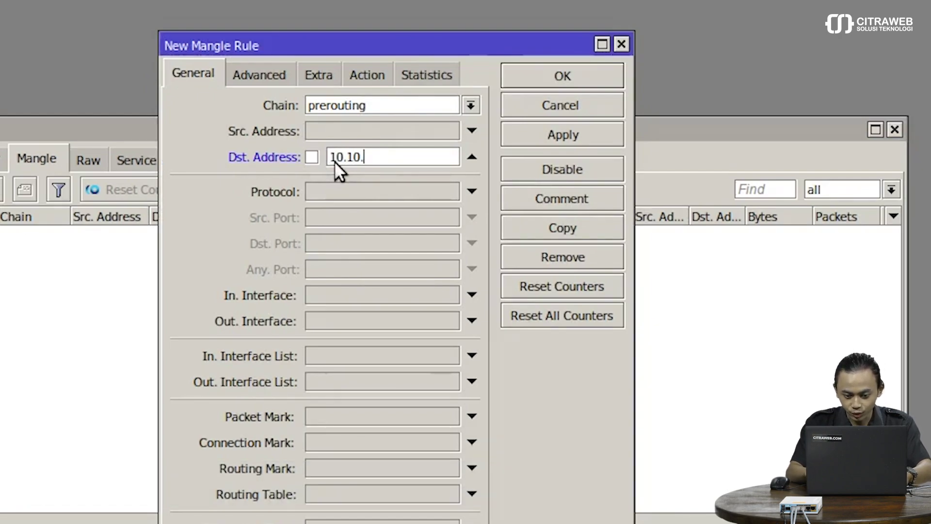
type("1.0/24")
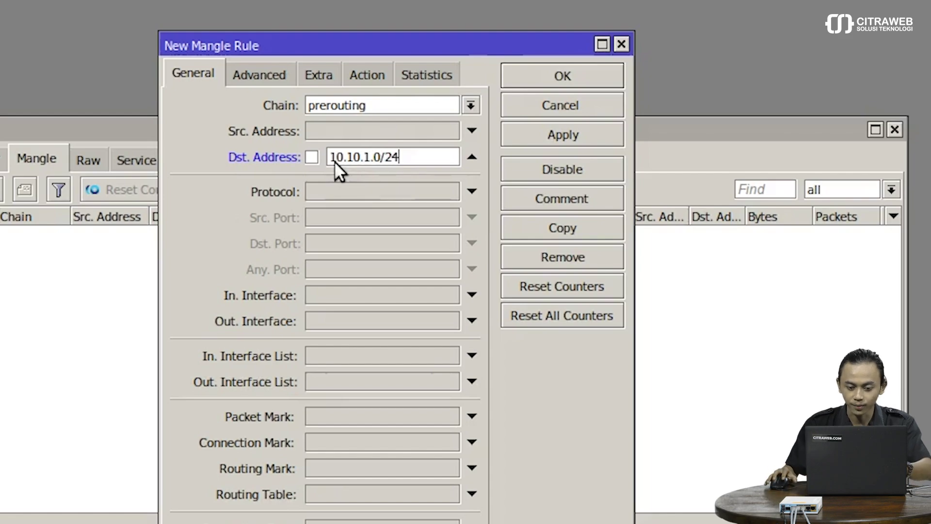
left_click(367, 75)
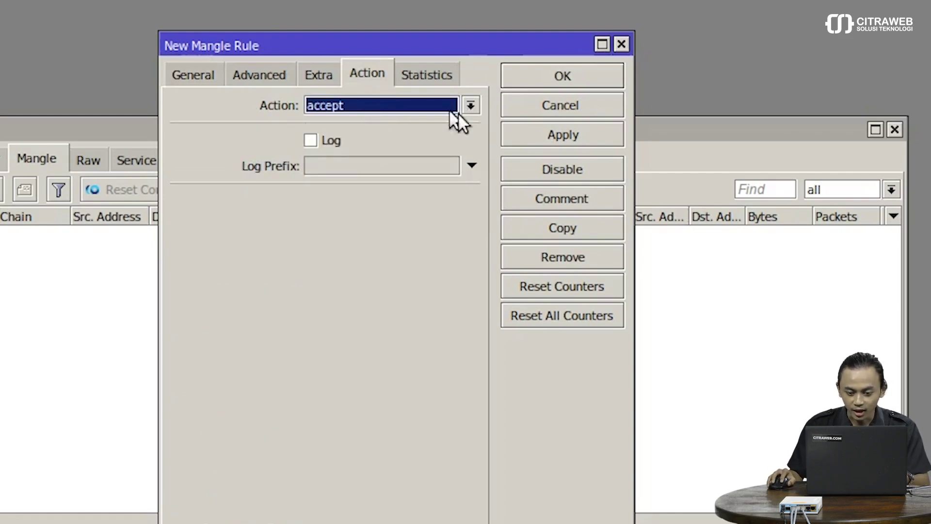
left_click(553, 138)
Copy the mangle rule, set the copy's destination address to 172.16.2.0/24, and apply it with action accept.
left_click(562, 227)
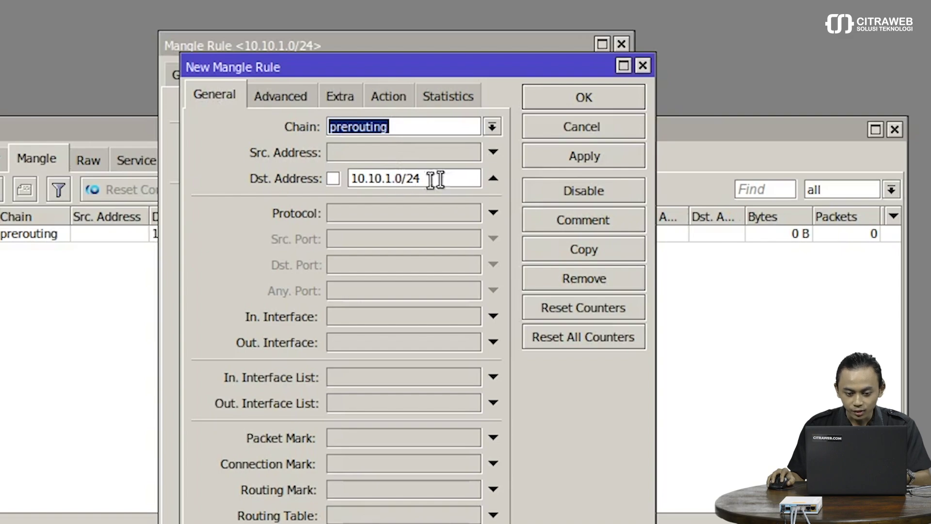
double_click(436, 179)
key("BackSpace")
type("1")
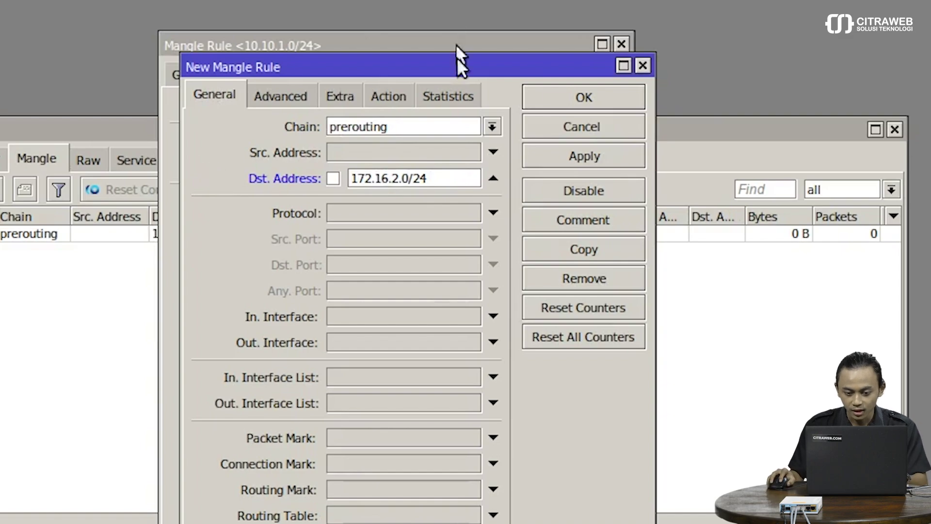
left_click(393, 104)
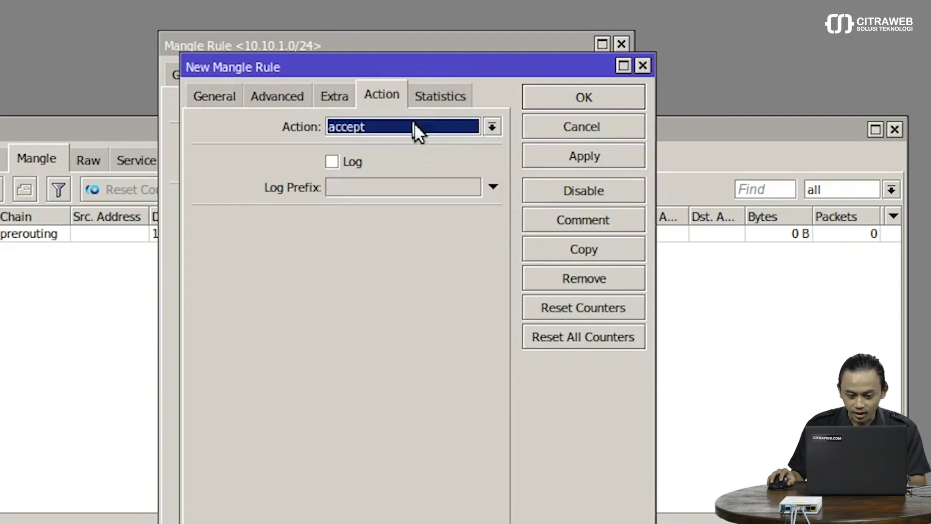
left_click(585, 156)
Copy the 172.16.2.0/24 mangle rule with destination address 192.168.3.0/24 and action accept, and confirm all three open mangle rules.
left_click(595, 246)
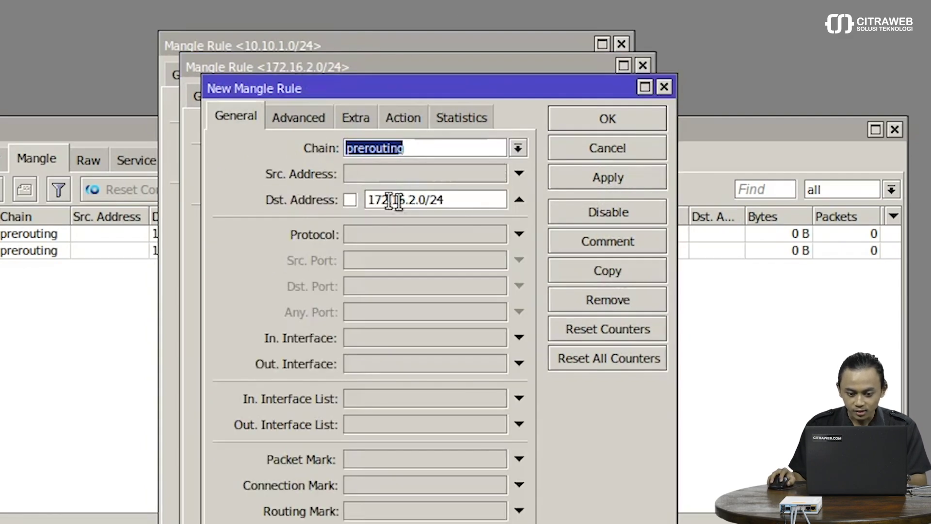
left_click_drag(458, 203, 280, 185)
type("19")
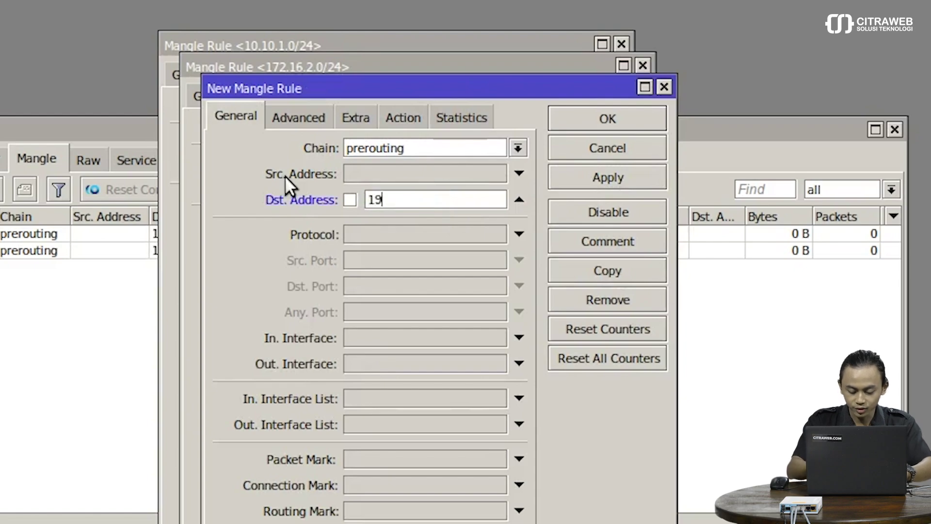
type("2.168.3")
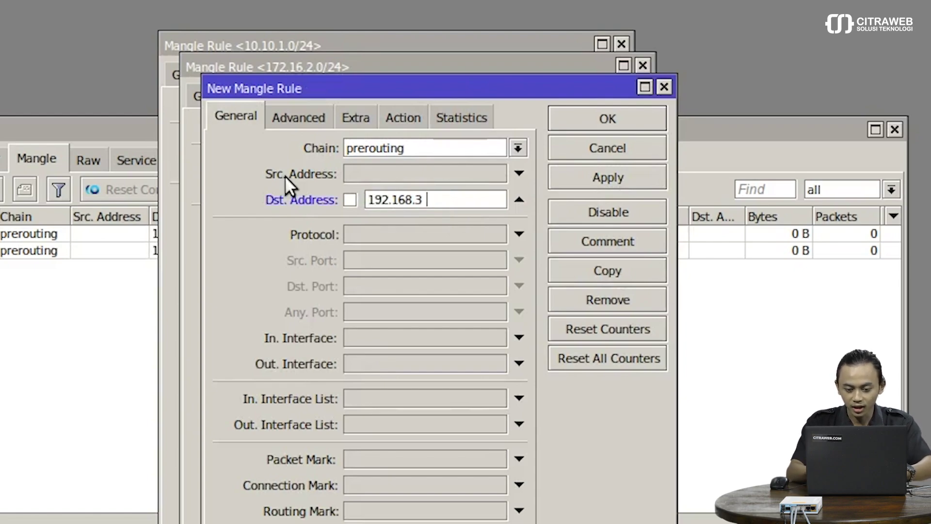
type(".0 /24")
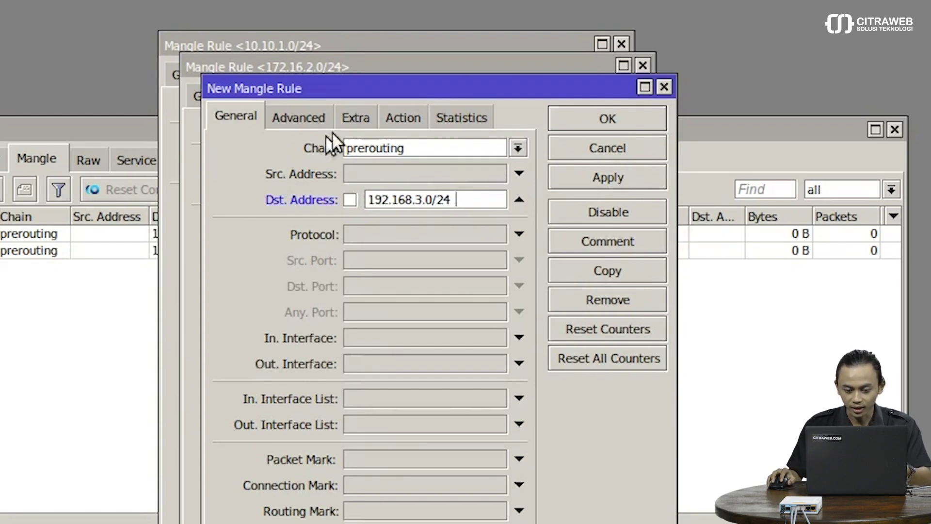
left_click(392, 122)
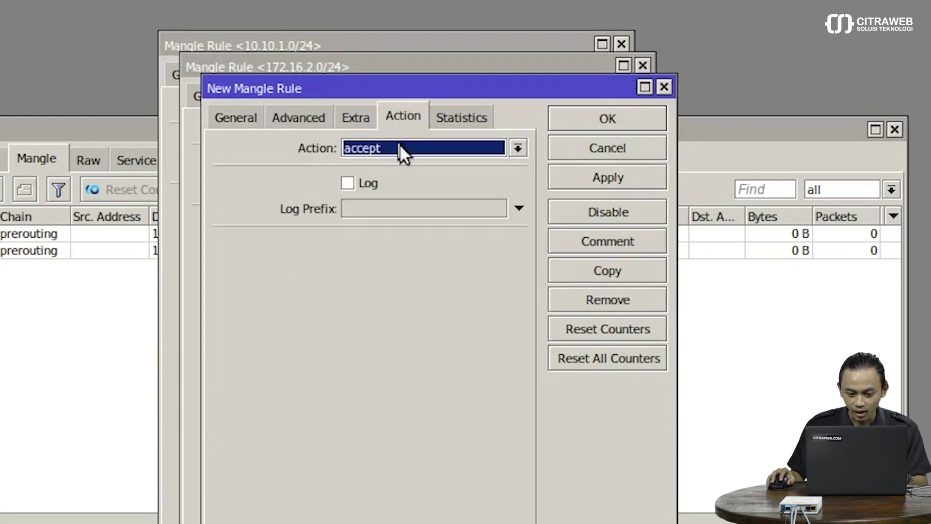
left_click(596, 178)
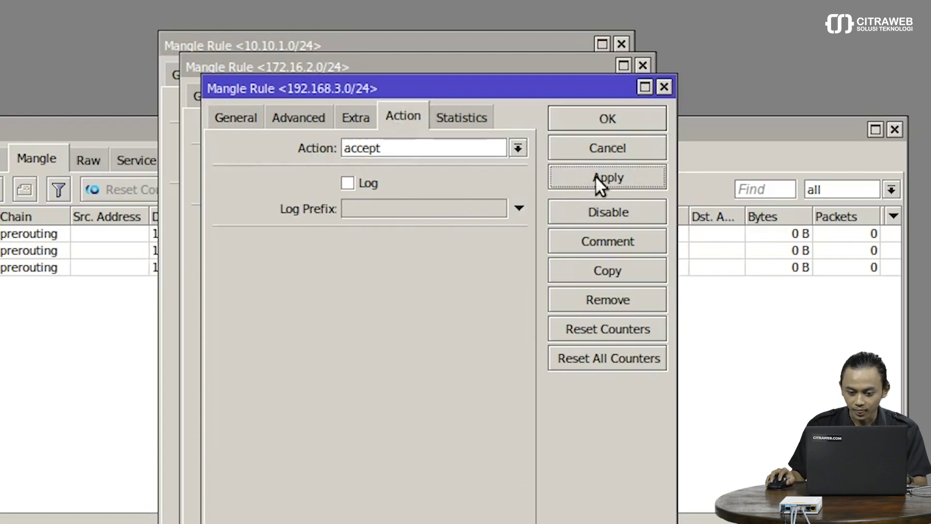
left_click(595, 112)
left_click(593, 91)
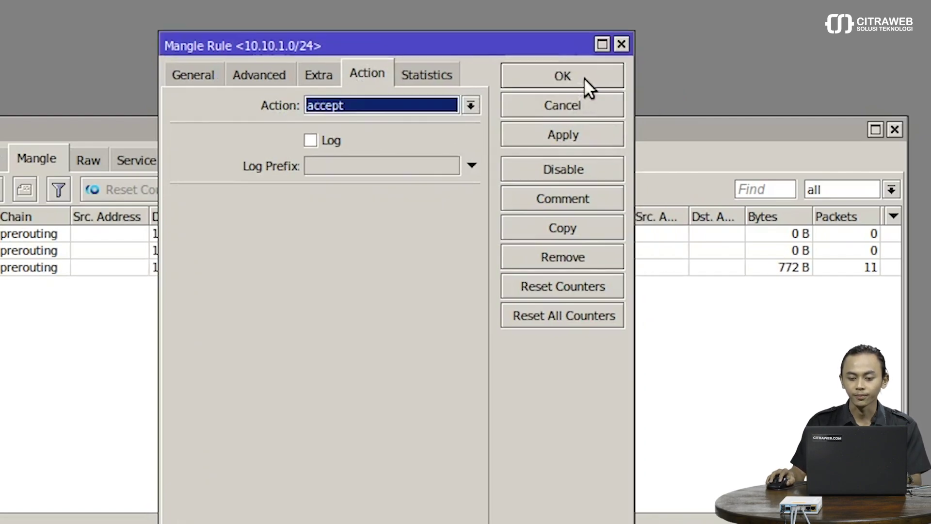
left_click(584, 78)
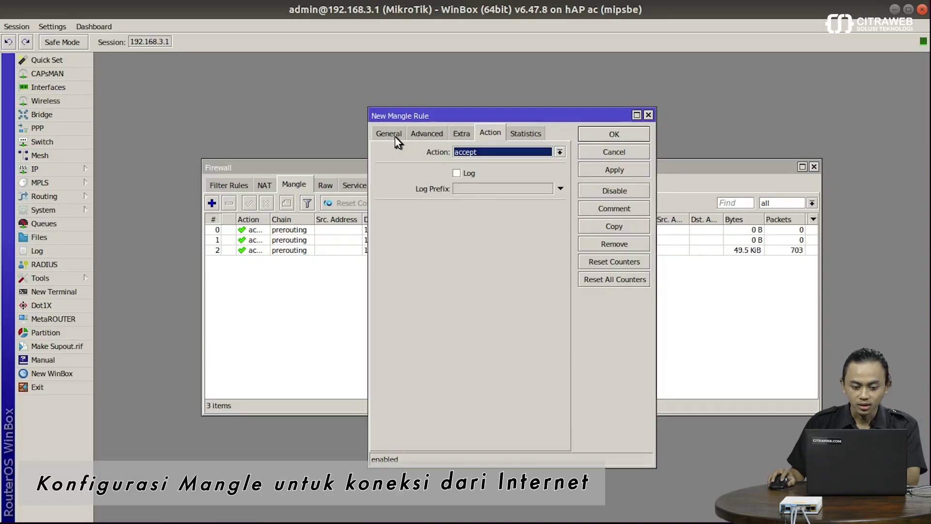
Set the new prerouting mangle rule's in-interface to ether1 with action mark connection and new connection mark ISP1, and save it.
left_click(388, 132)
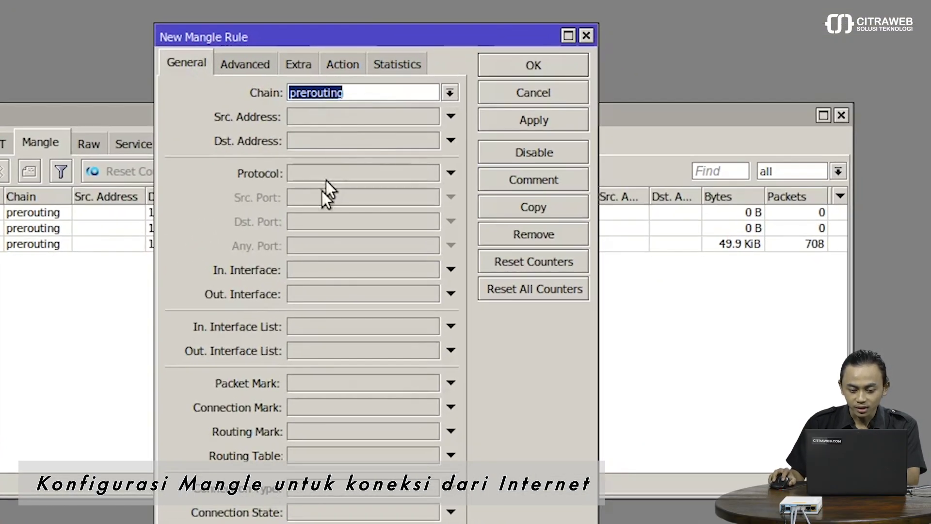
left_click(326, 270)
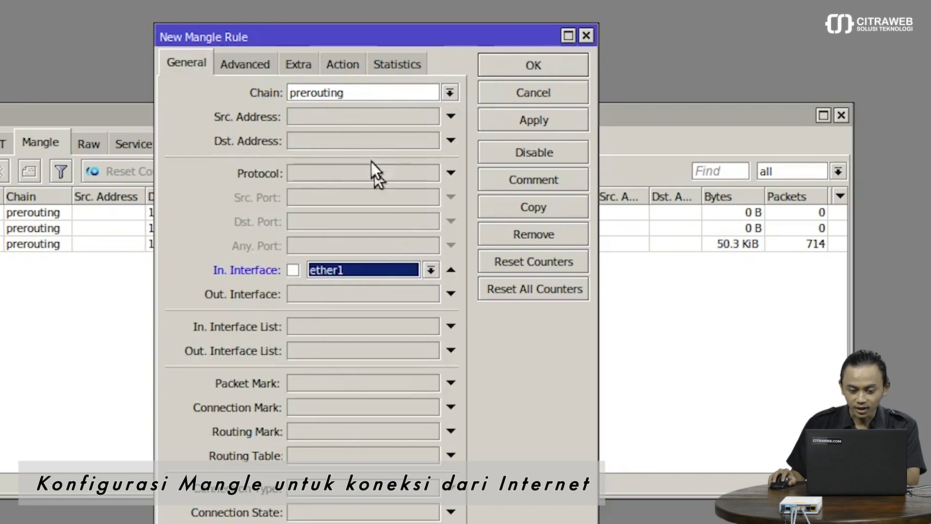
left_click(342, 64)
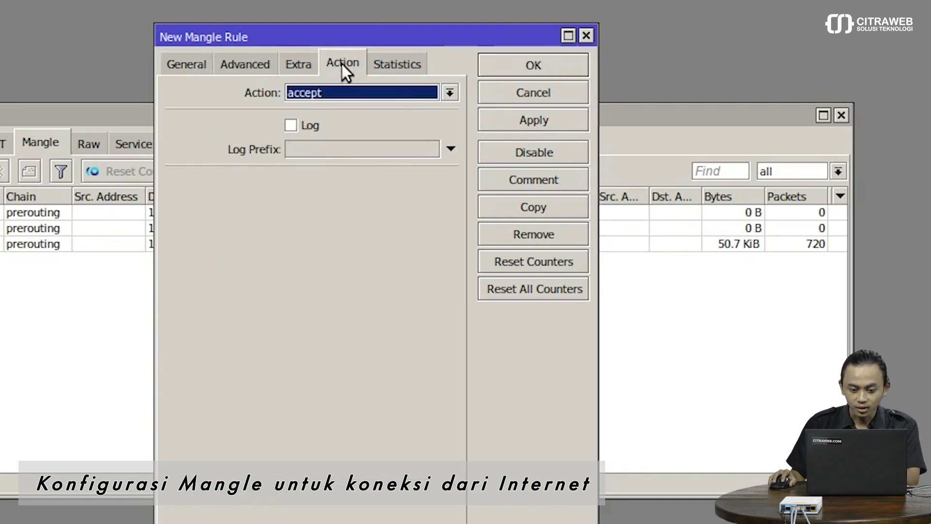
left_click(396, 95)
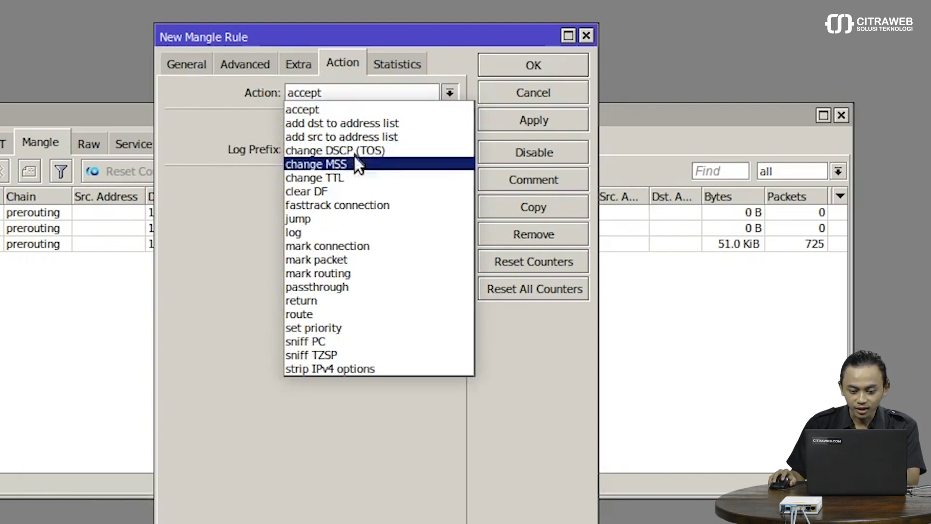
left_click(382, 247)
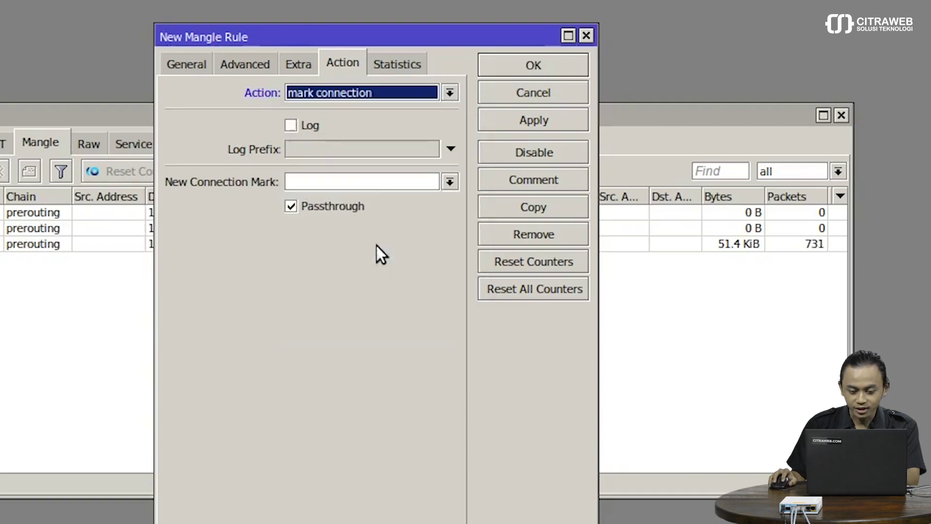
left_click(328, 180)
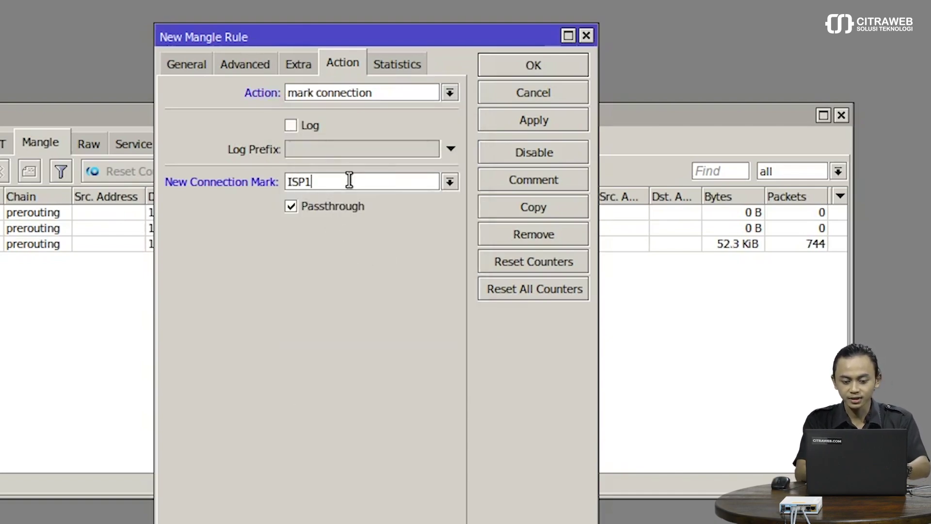
left_click(540, 121)
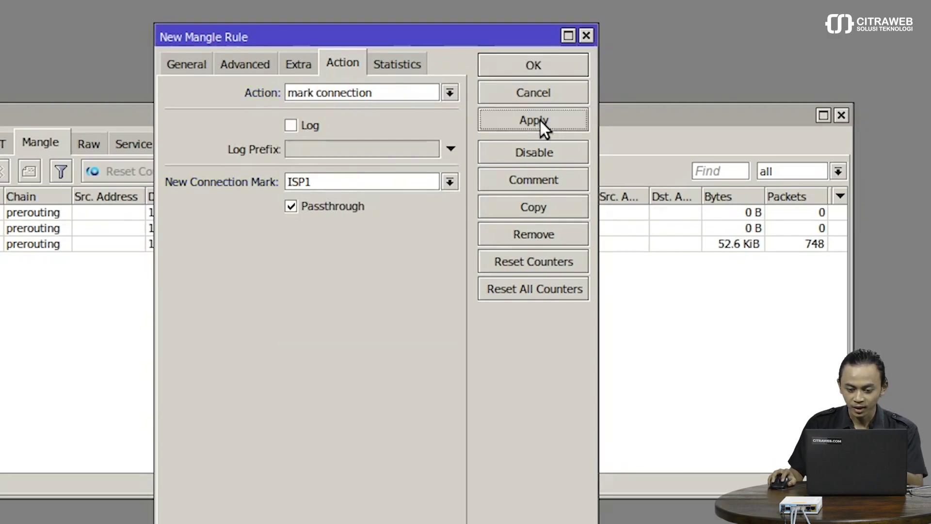
left_click(518, 64)
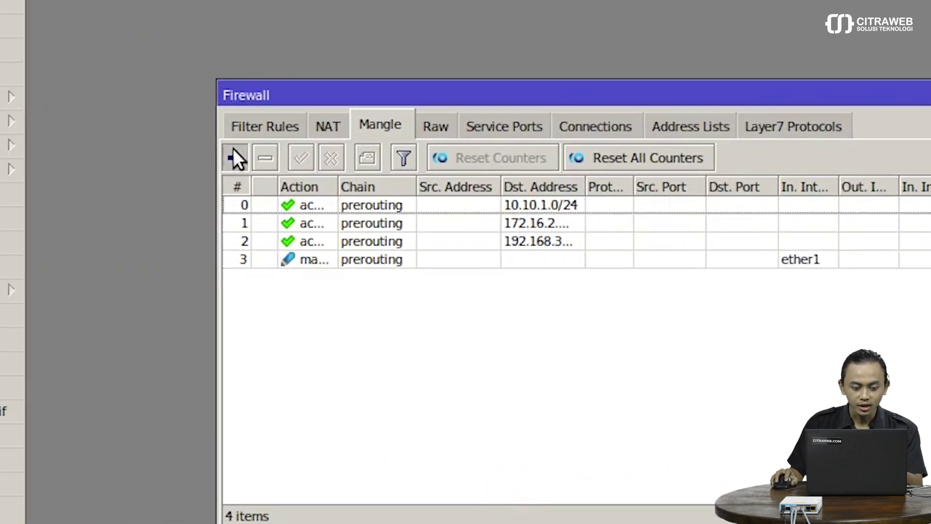
Add another mangle rule in the prerouting chain with in-interface ether2.
left_click(235, 158)
left_click(189, 73)
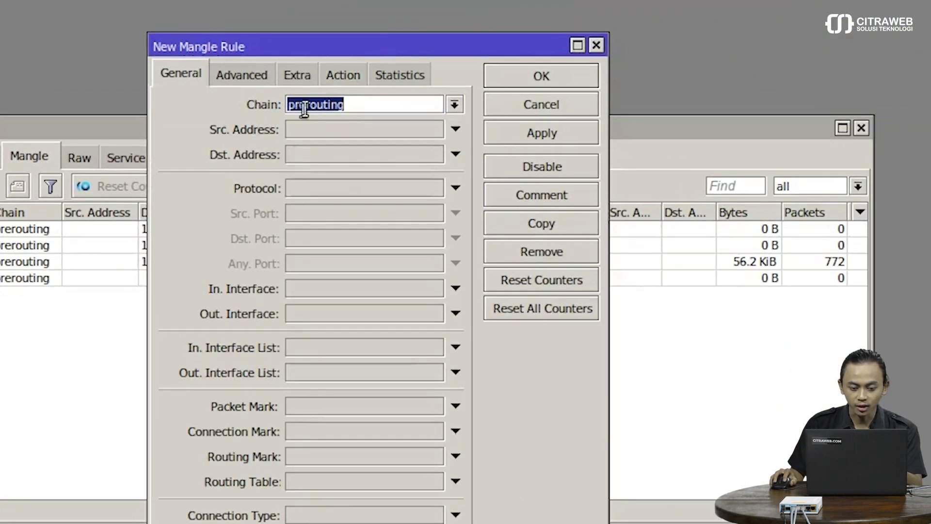
left_click(340, 291)
left_click(435, 289)
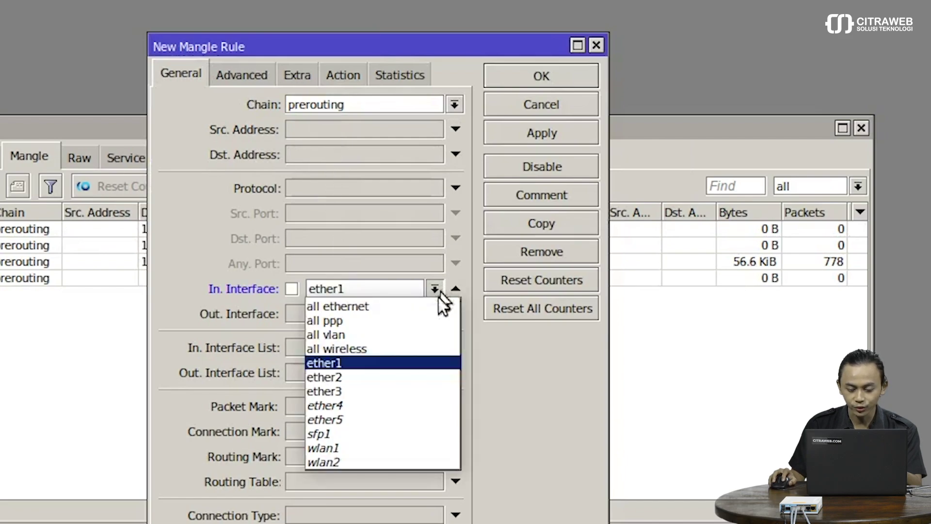
left_click(414, 376)
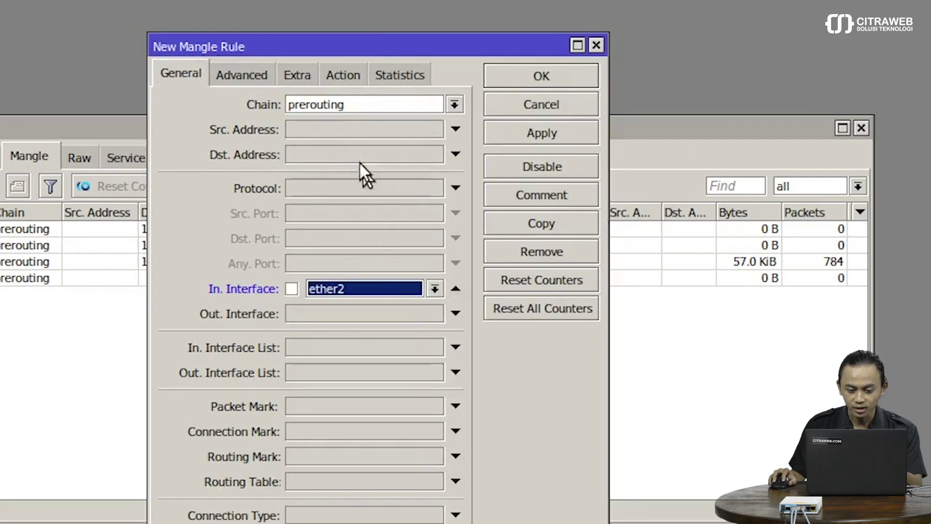
Set the ether2 mangle rule's action to mark connection with new connection mark ISP2, and save the rule.
left_click(341, 70)
left_click(340, 102)
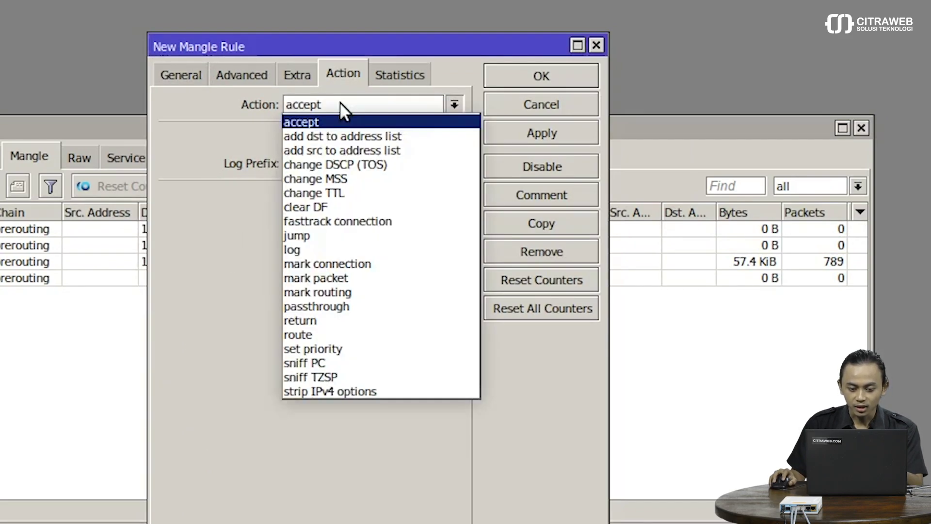
left_click(372, 262)
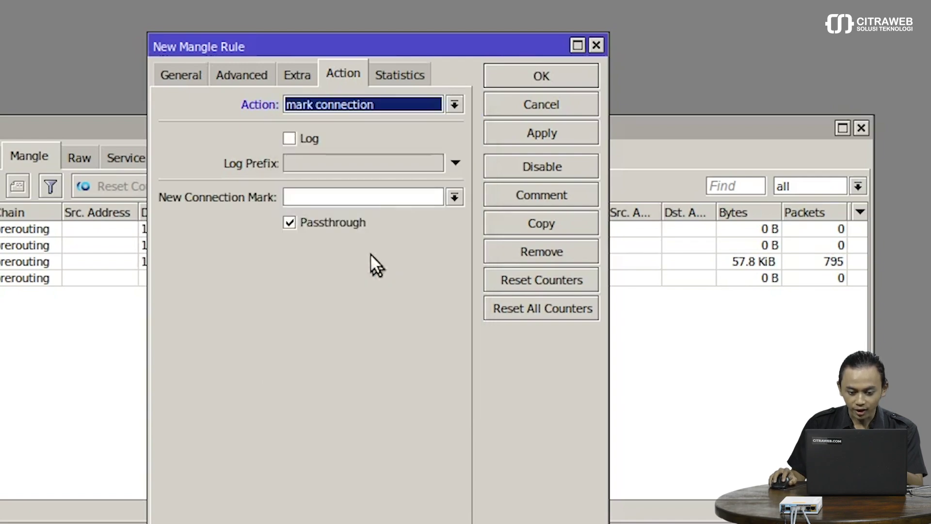
left_click(339, 196)
type("IS")
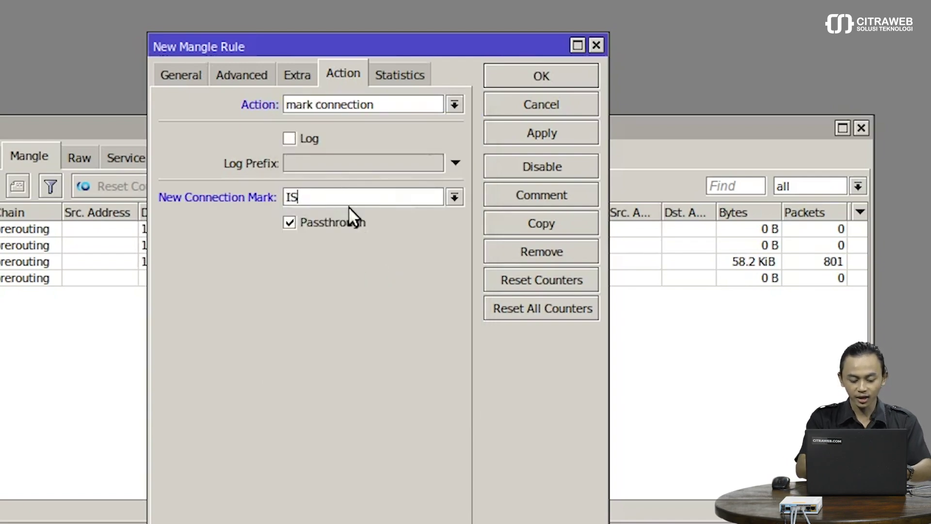
type("P2")
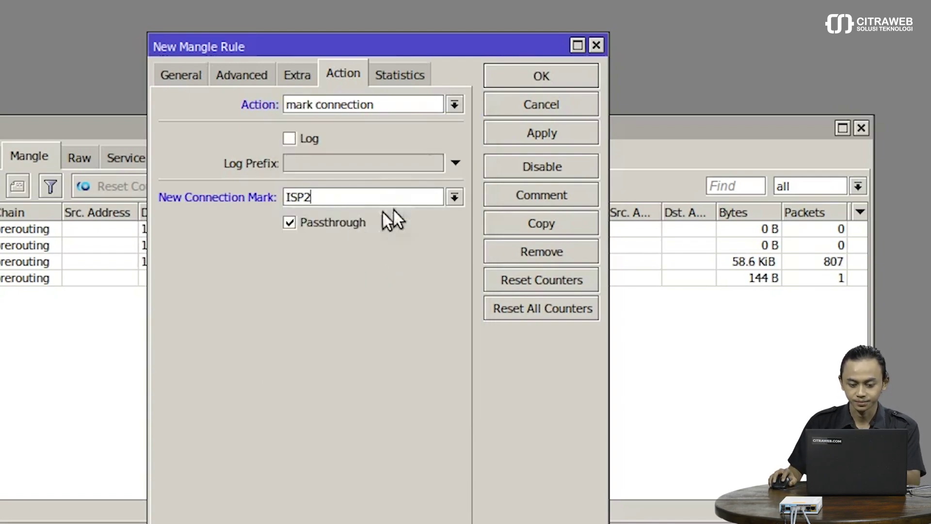
left_click(545, 141)
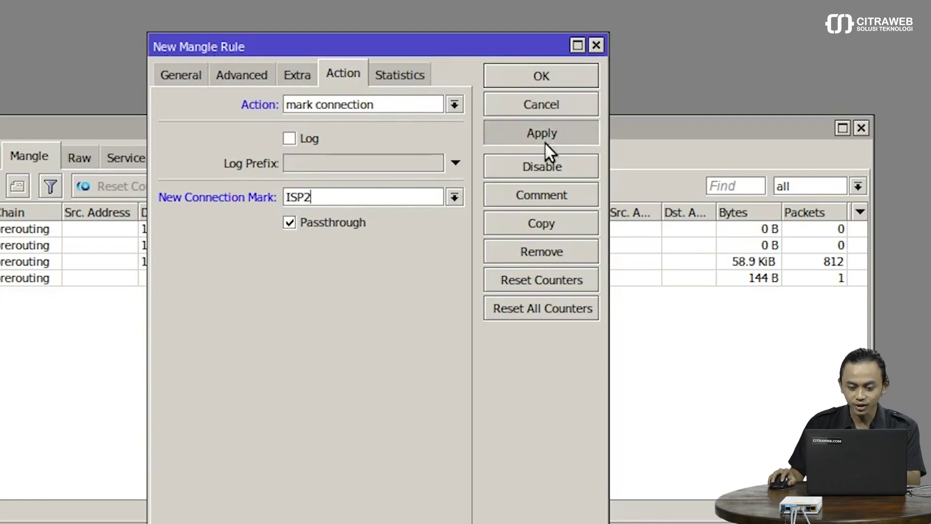
left_click(529, 75)
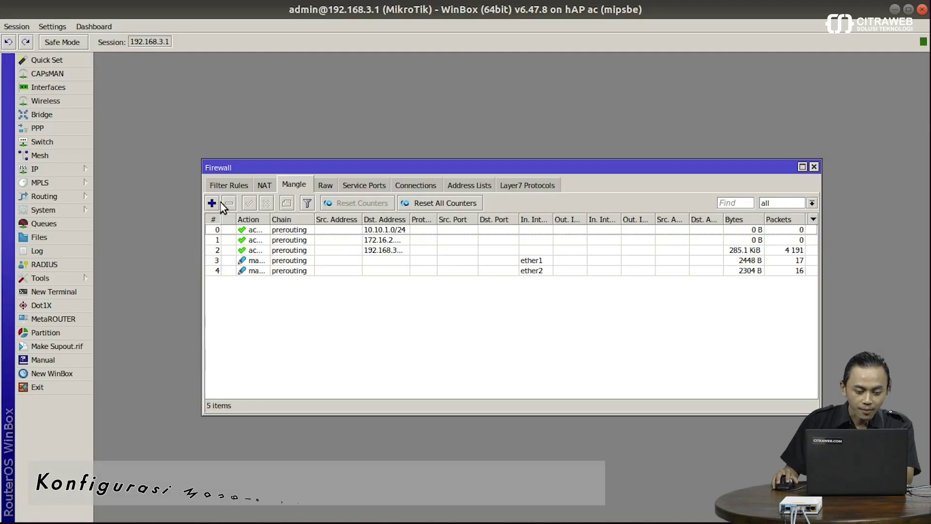
Add a mangle rule in the prerouting chain with in-interface ether3 for the PCC connection marking.
left_click(213, 204)
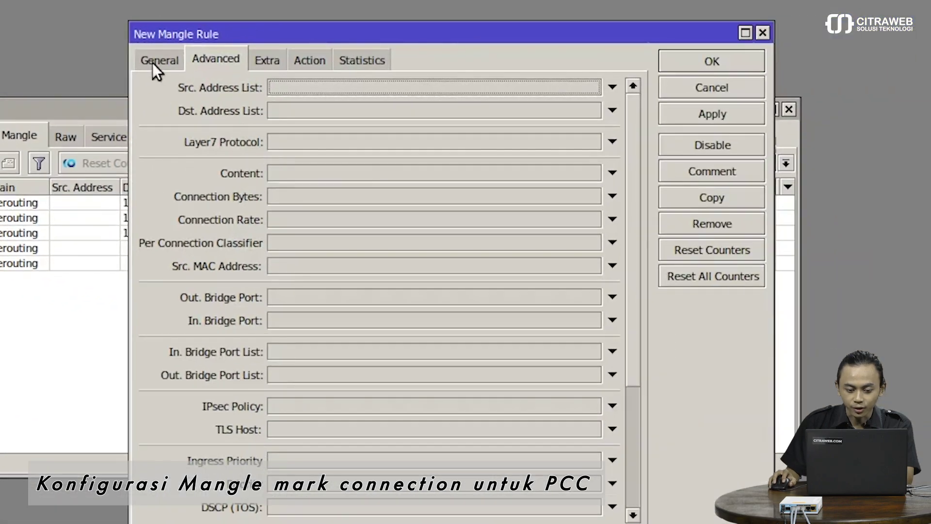
left_click(290, 61)
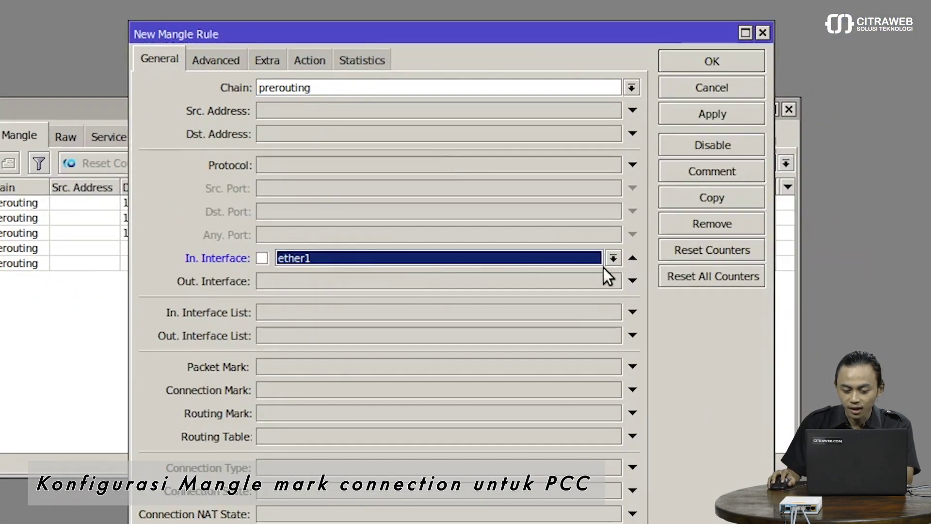
left_click(613, 258)
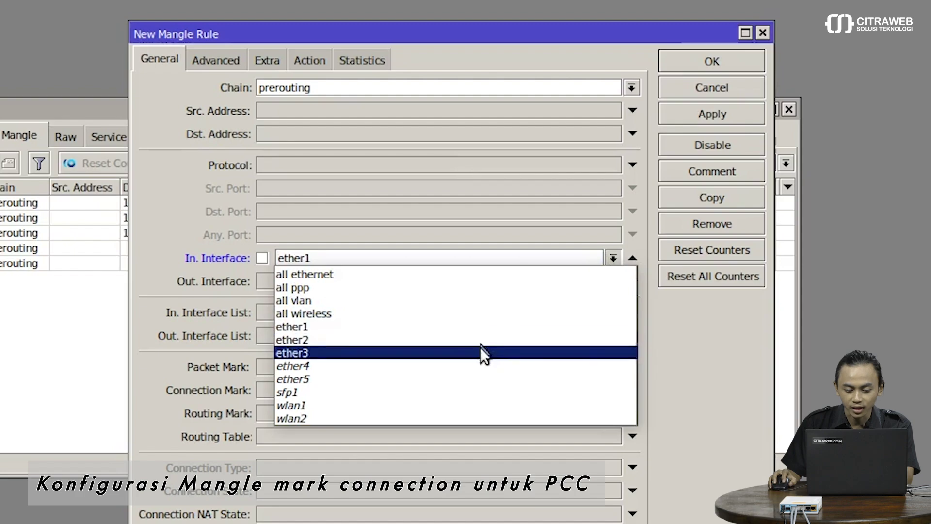
left_click(473, 352)
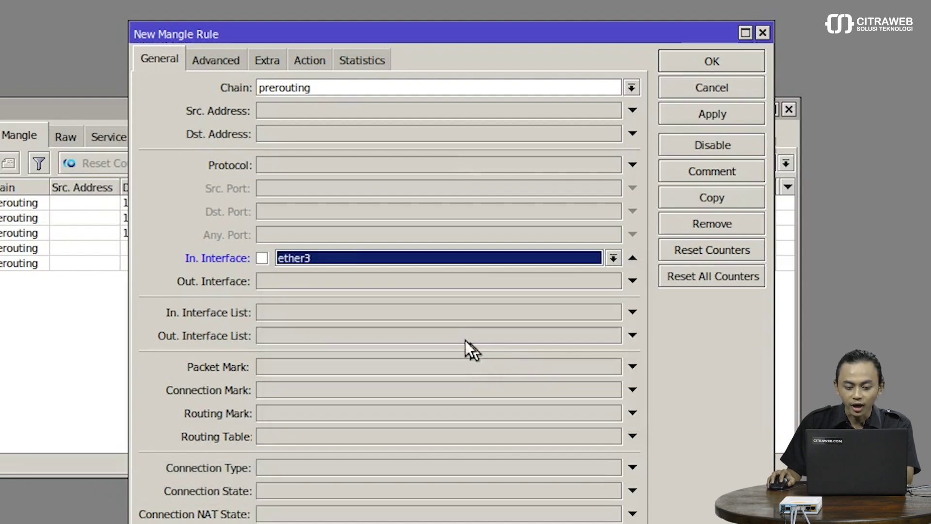
Set the ether3 rule's Per Connection Classifier to both addresses with the value 2/0.
left_click(204, 63)
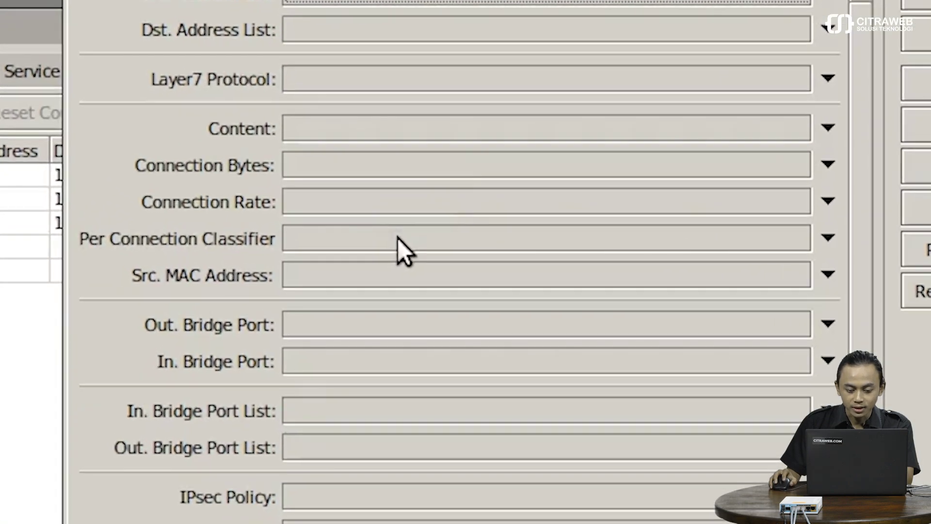
left_click(392, 238)
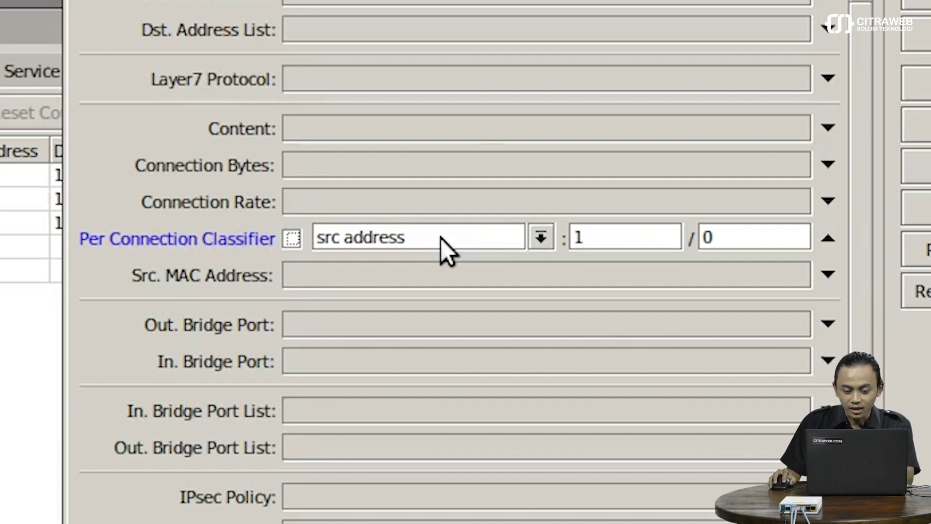
left_click(549, 245)
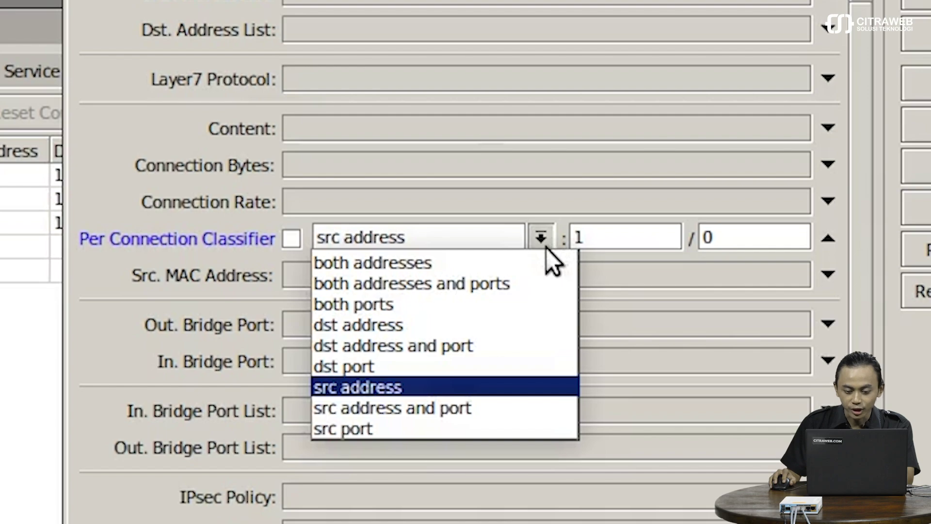
left_click(540, 257)
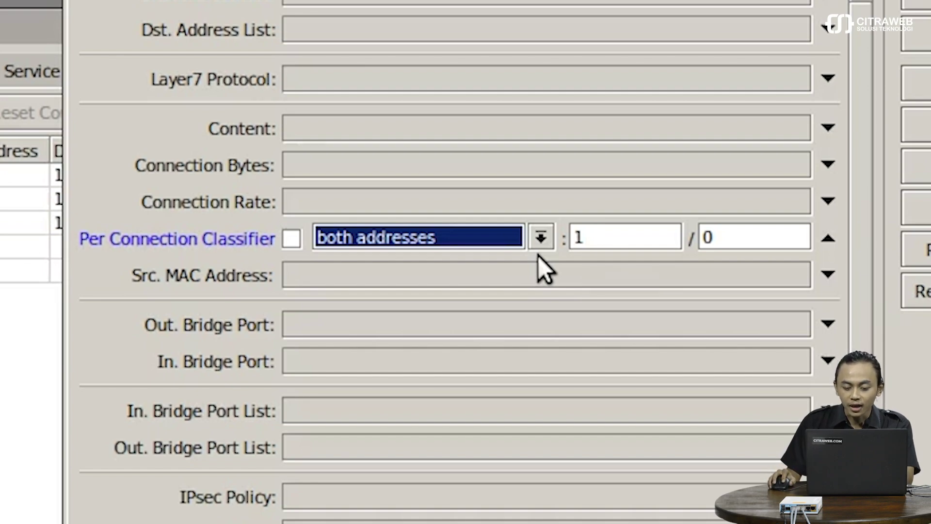
left_click(629, 237)
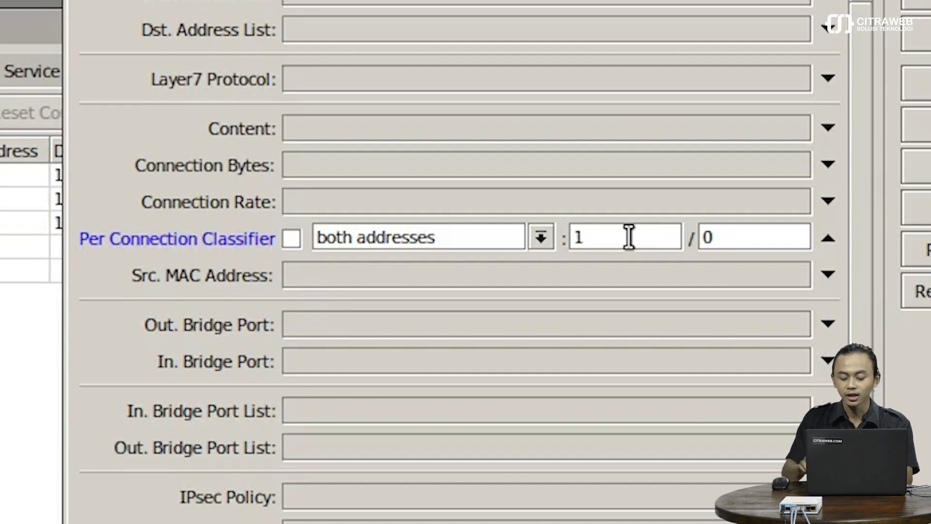
key("BackSpace")
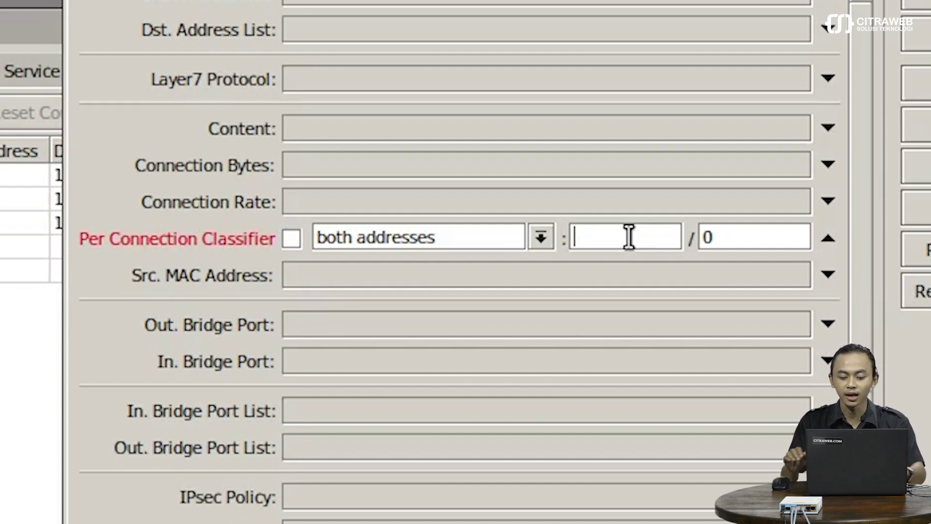
type("2")
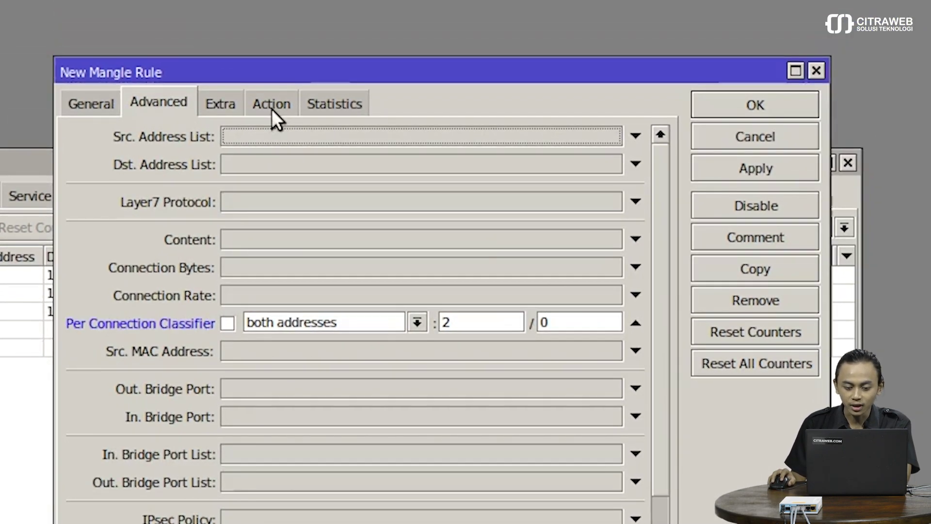
Set the ether3 rule's action to mark connection with new connection mark ISP1, and save the rule.
left_click(272, 104)
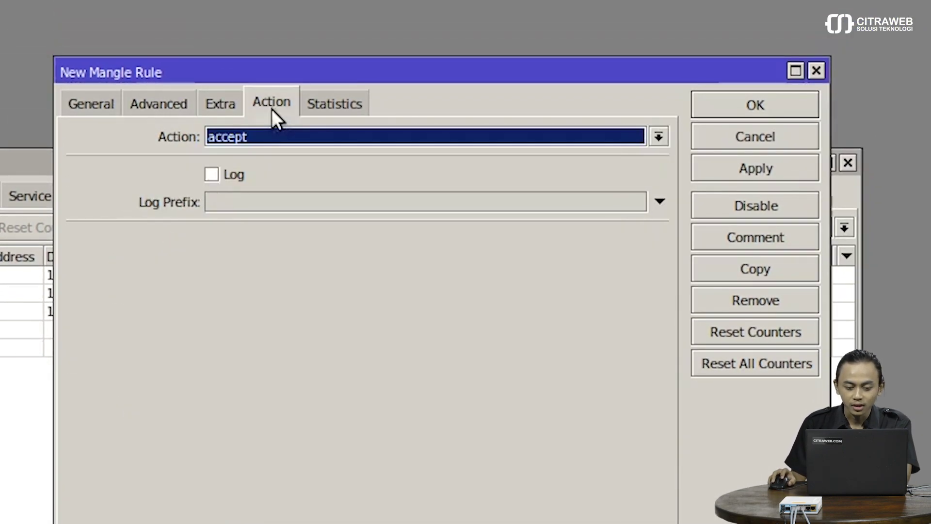
left_click(243, 137)
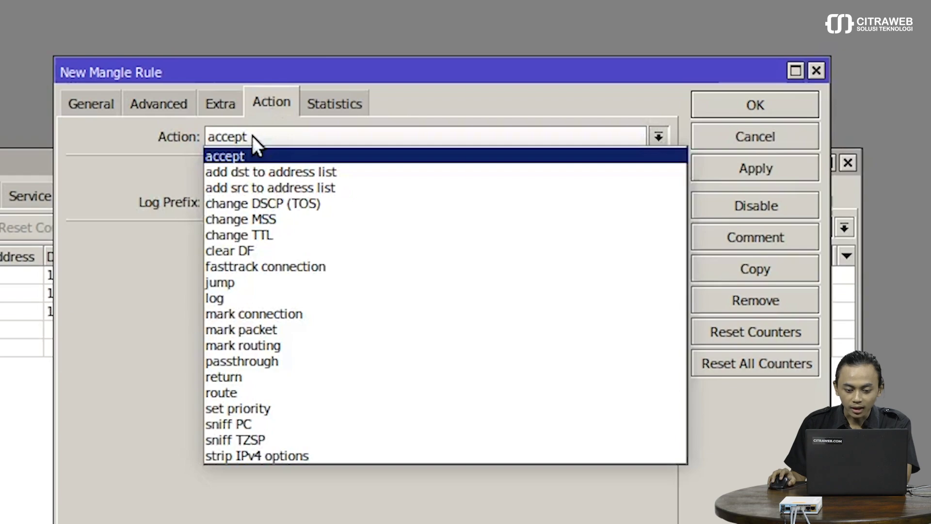
left_click(266, 315)
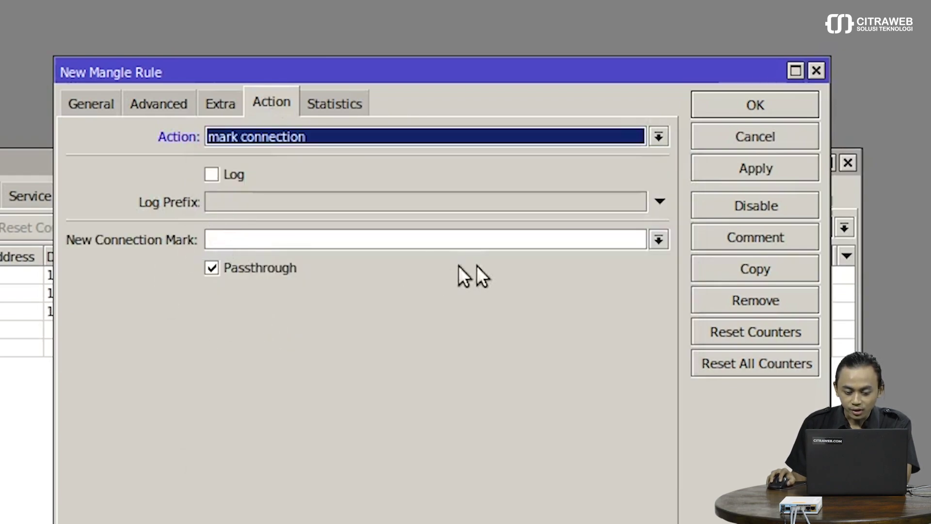
left_click(653, 242)
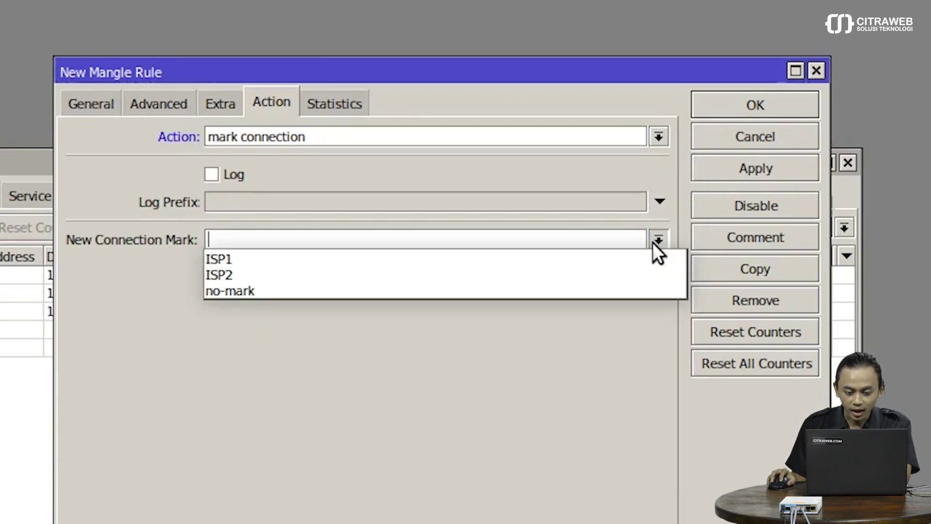
left_click(515, 258)
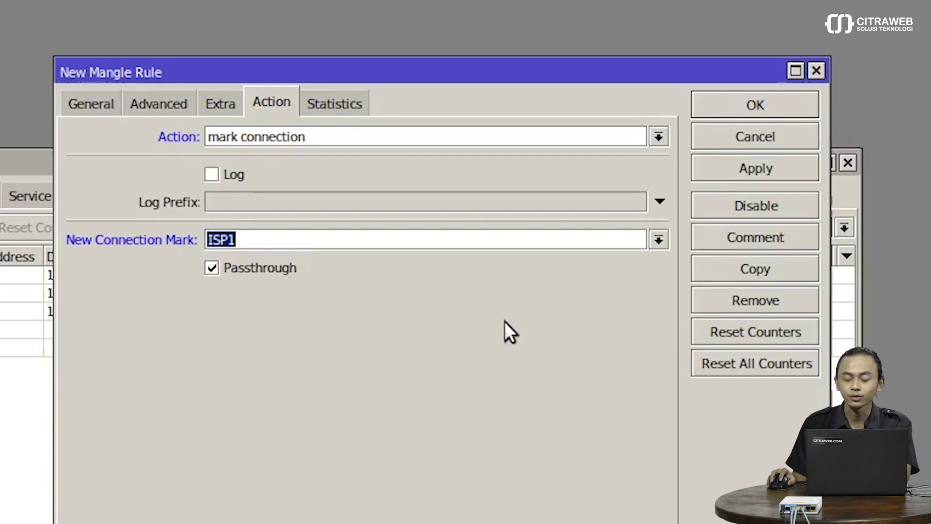
left_click(740, 163)
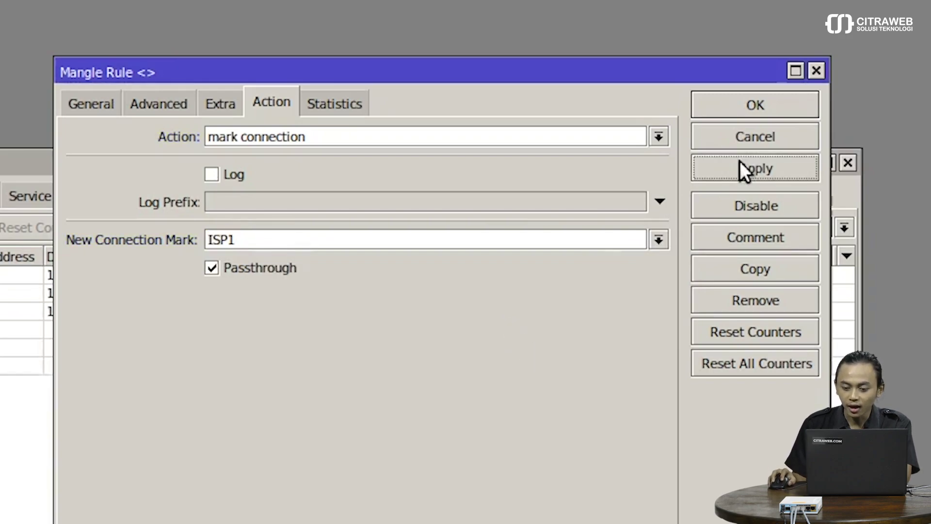
left_click(749, 106)
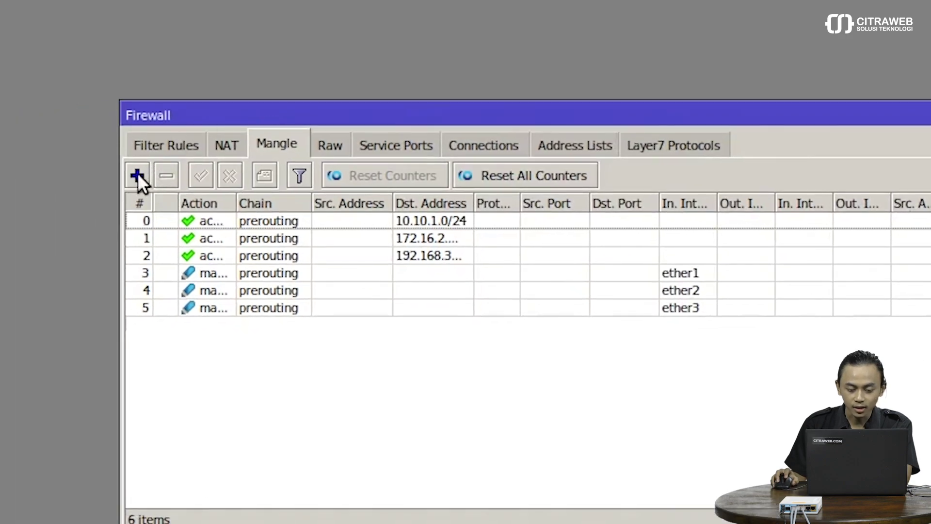
Add a second PCC mangle rule in the prerouting chain with in-interface ether3.
left_click(138, 174)
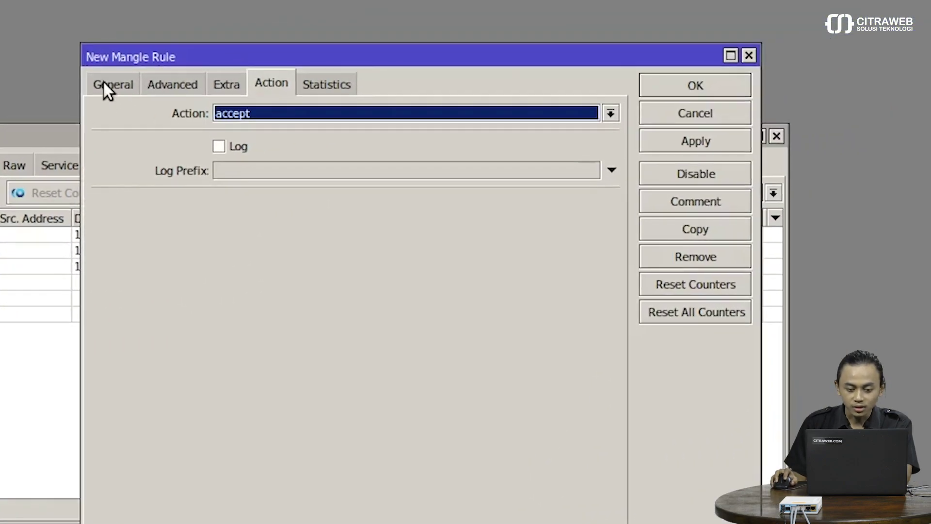
left_click(429, 62)
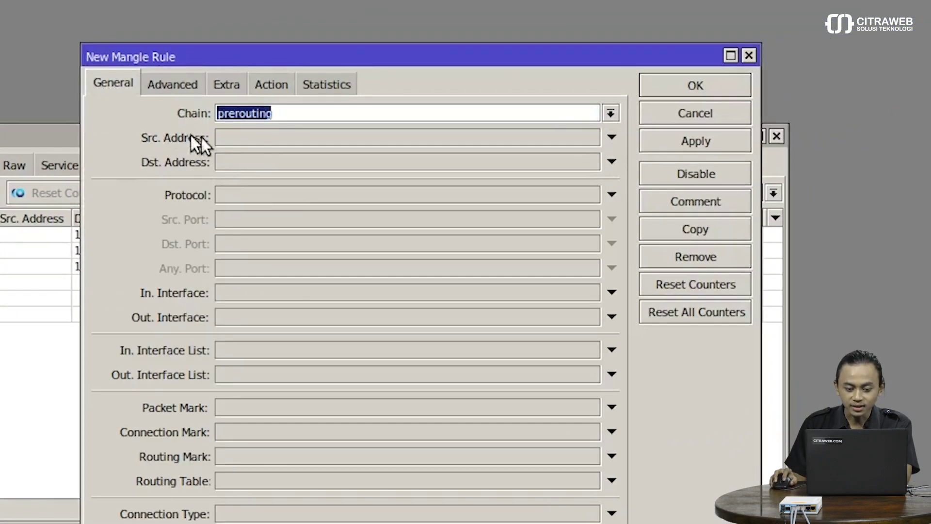
left_click(294, 292)
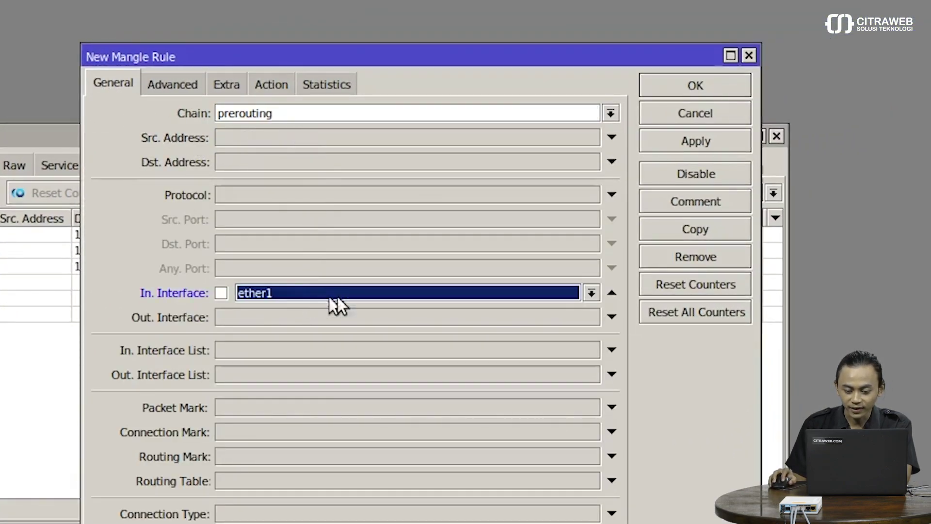
left_click(590, 291)
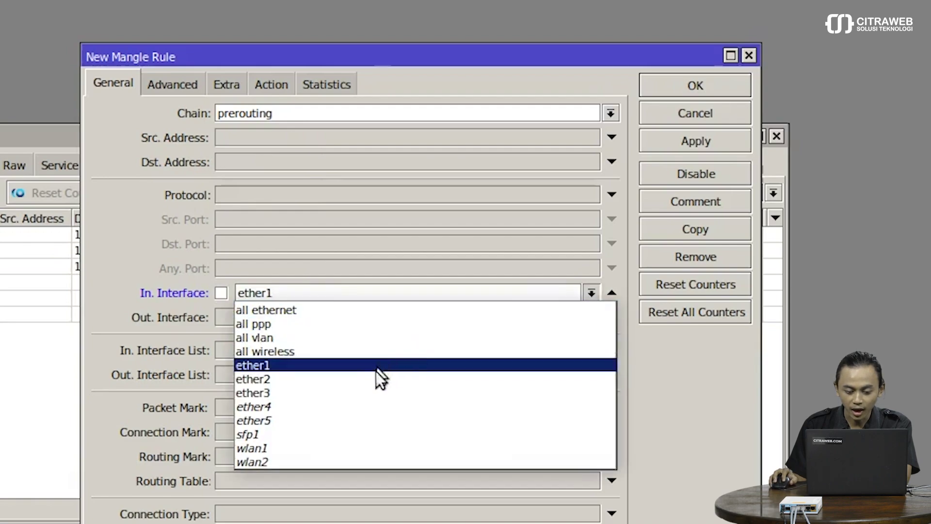
left_click(373, 387)
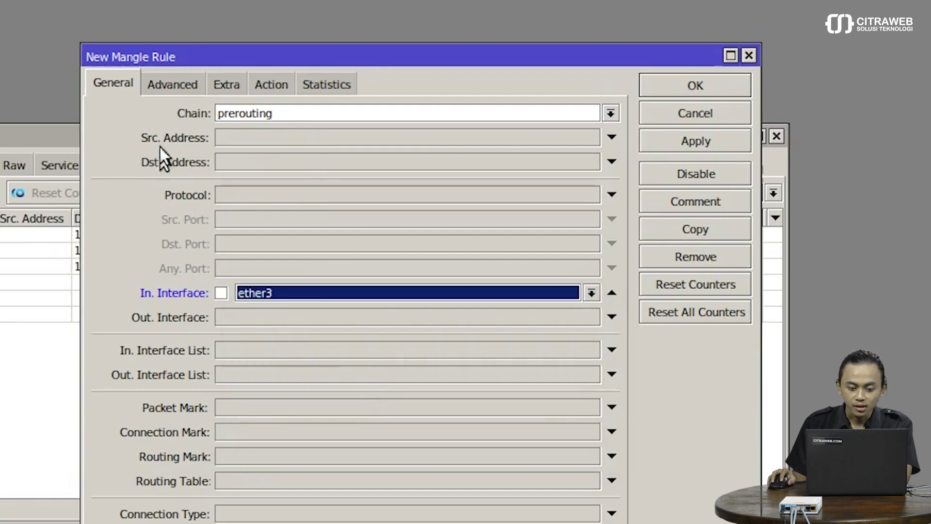
Set the new ether3 rule's Per Connection Classifier to both addresses with the value 2/1.
left_click(184, 87)
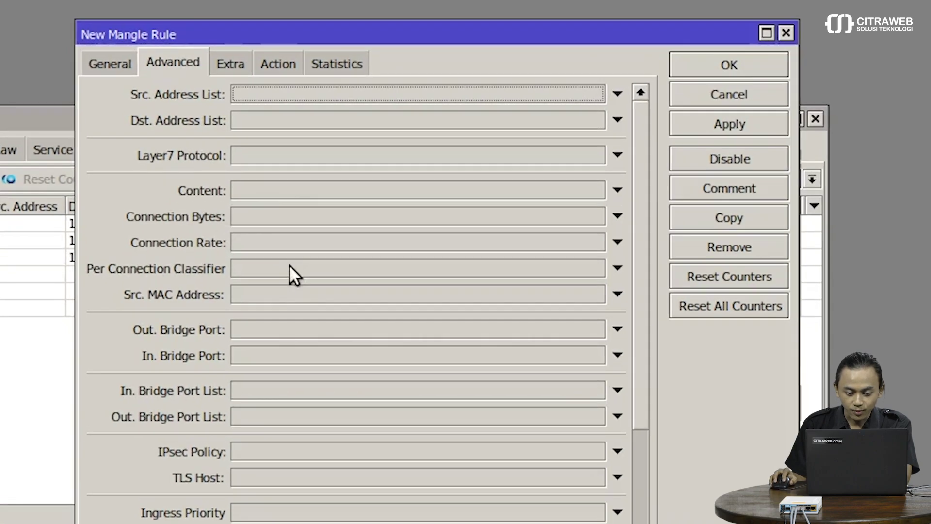
left_click(283, 277)
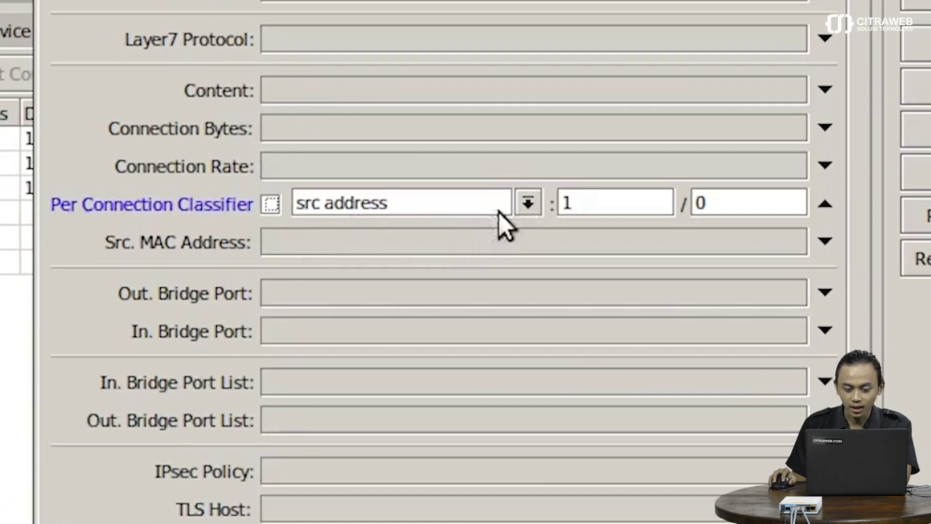
left_click(528, 203)
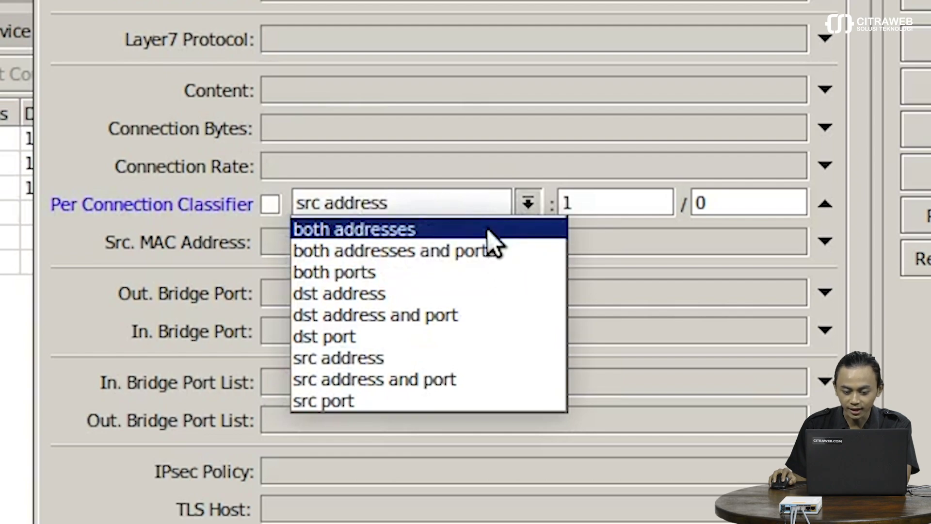
left_click(490, 232)
double_click(615, 202)
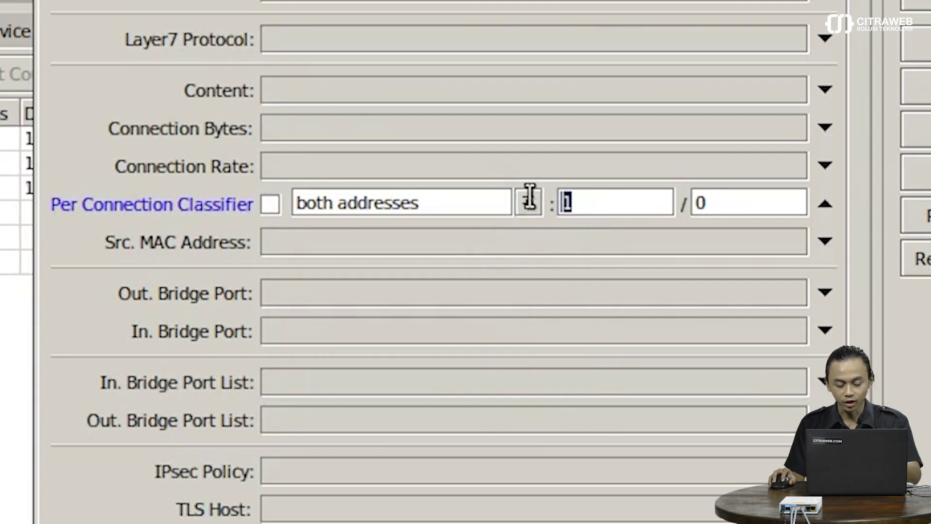
type("2")
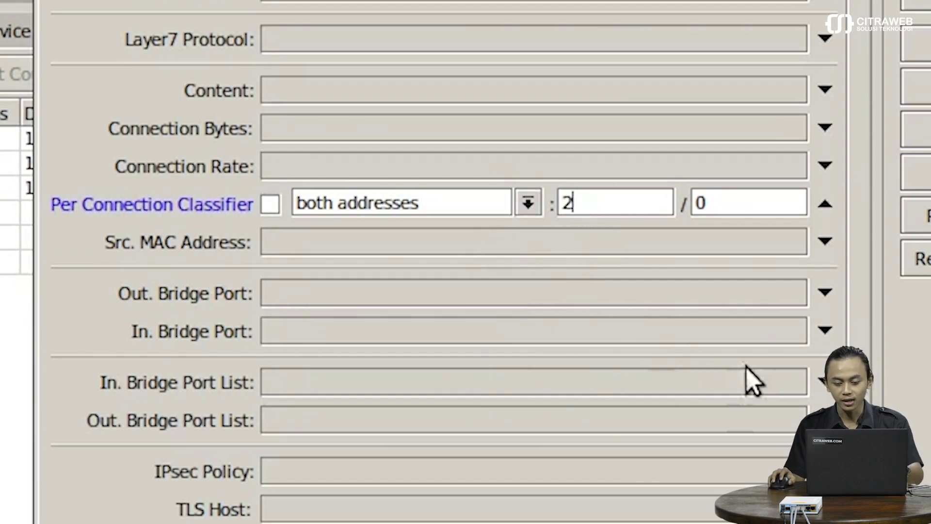
left_click(734, 203)
double_click(735, 203)
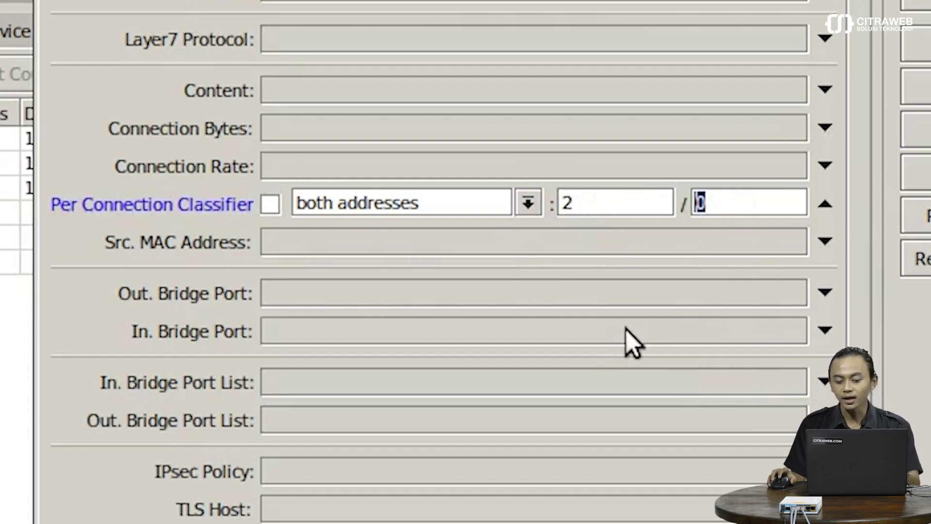
type("1")
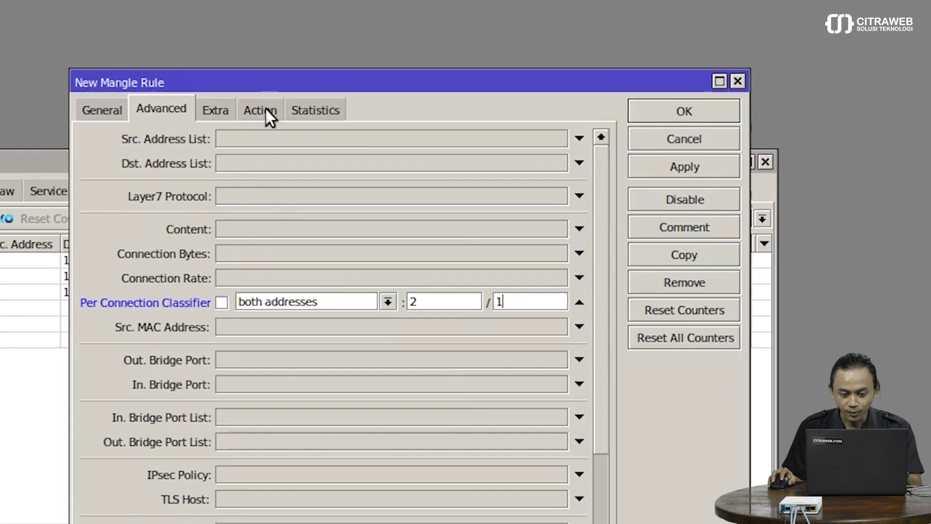
Set the second ether3 PCC rule's action to mark connection with new connection mark ISP2, and save the rule.
left_click(266, 108)
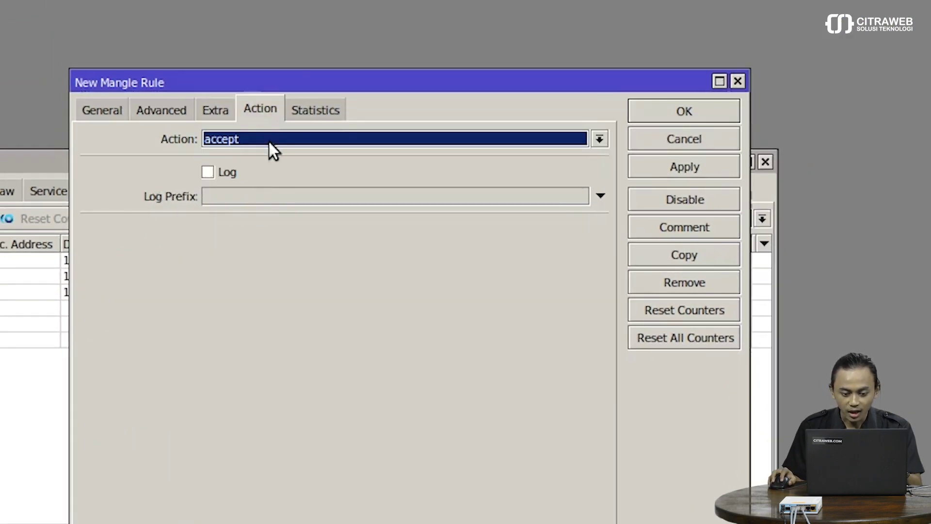
left_click(269, 141)
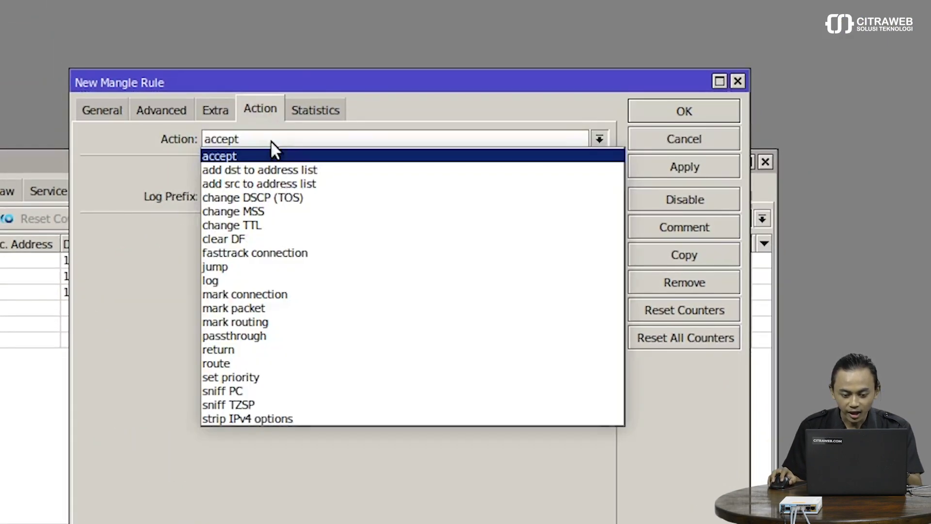
left_click(284, 295)
left_click(599, 229)
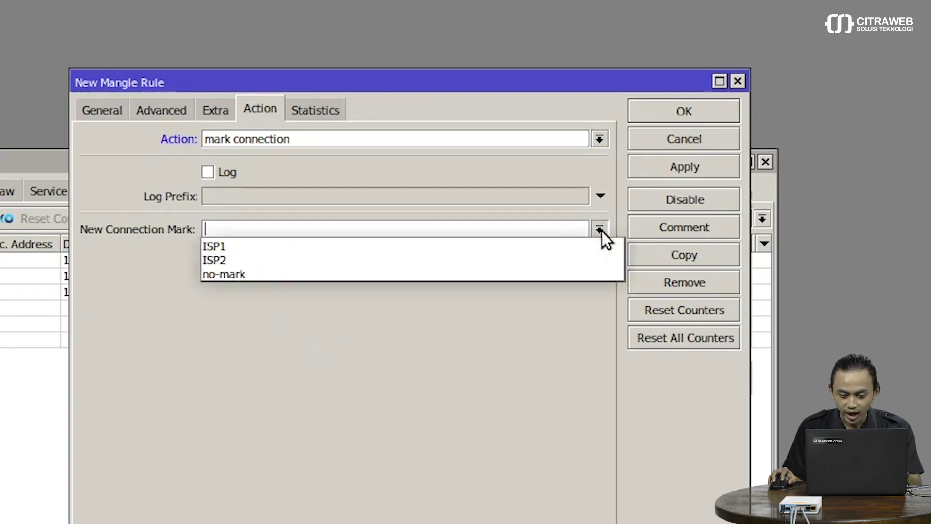
left_click(524, 253)
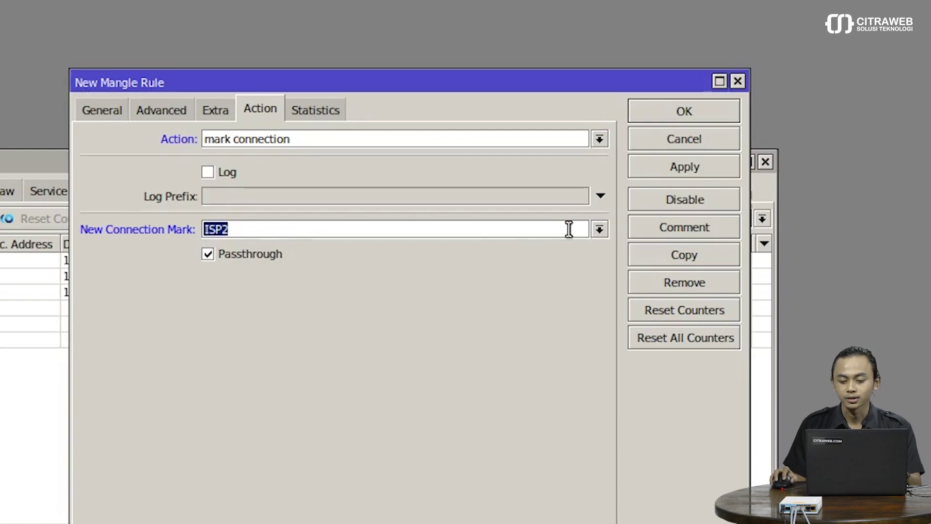
left_click(649, 166)
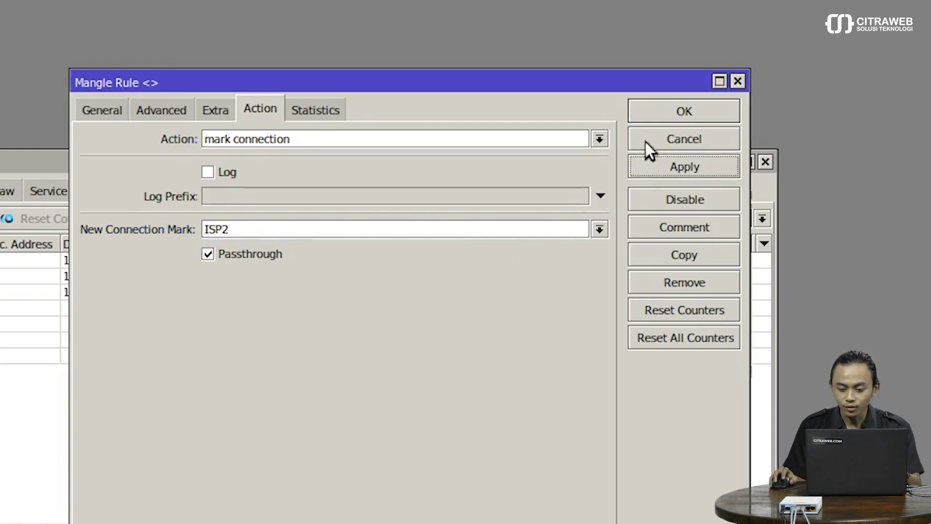
left_click(658, 115)
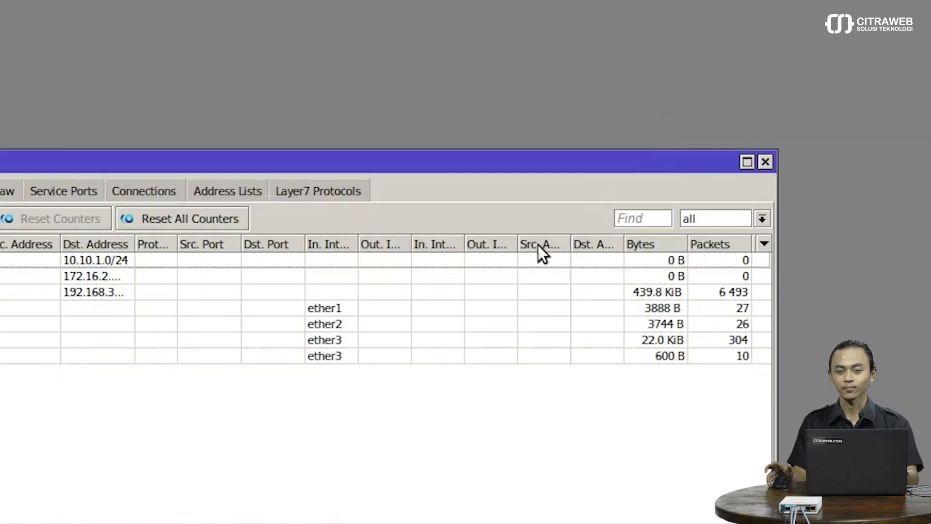
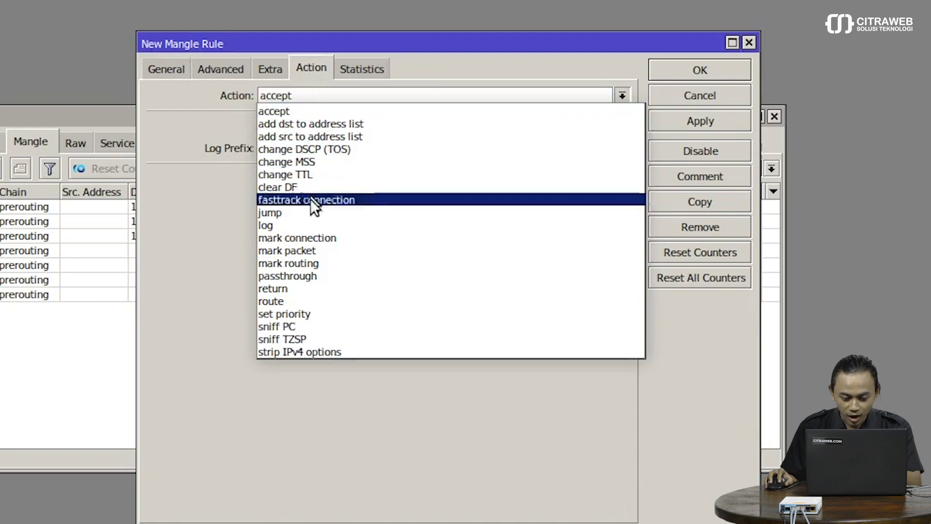
Set the new mangle rule's action to mark routing with new routing mark ke-ISP1, and save the rule.
left_click(299, 264)
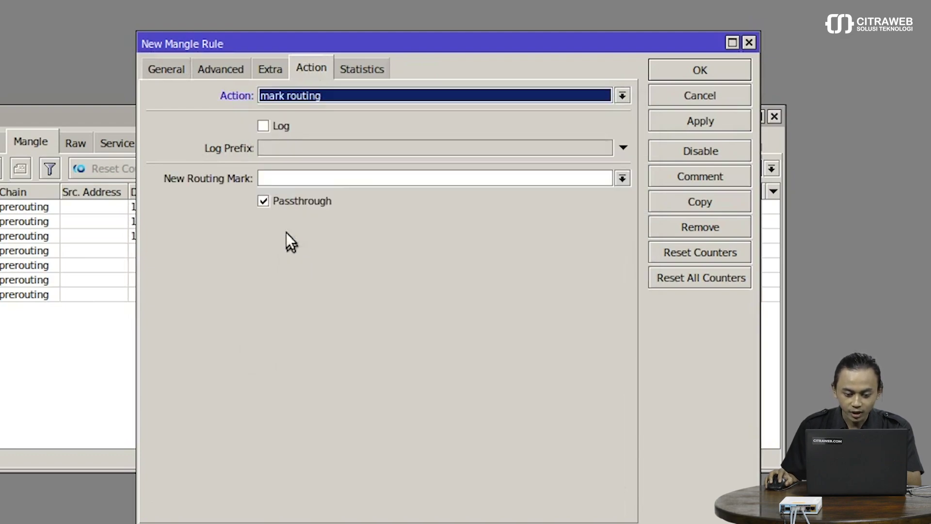
left_click(270, 179)
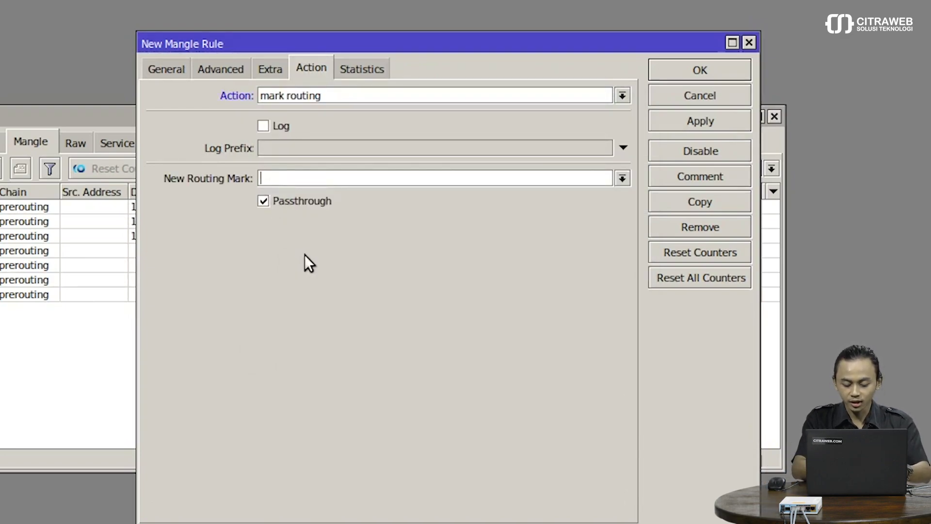
type("ke-ISP1")
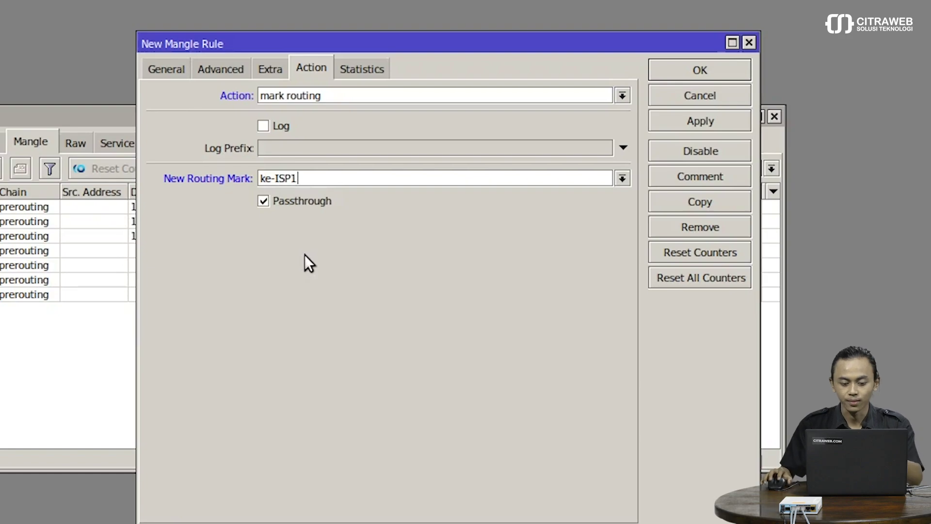
left_click(741, 121)
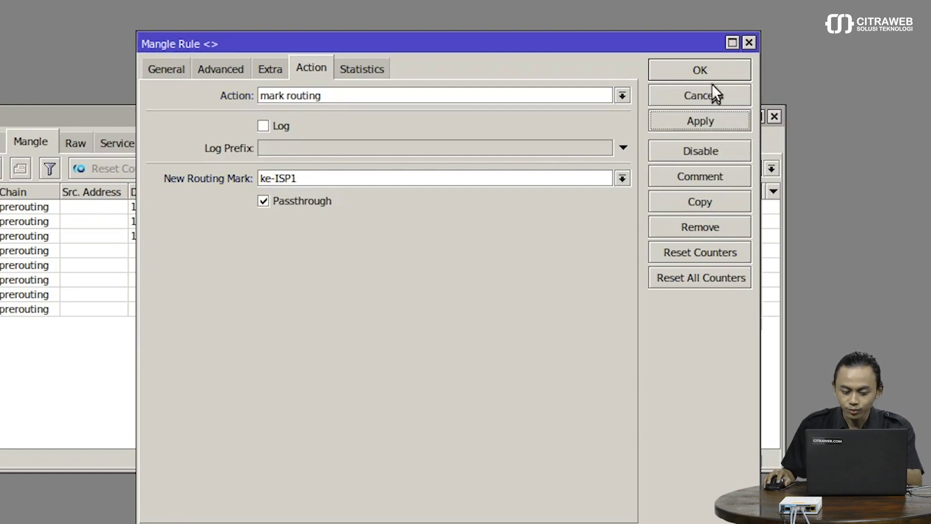
left_click(701, 70)
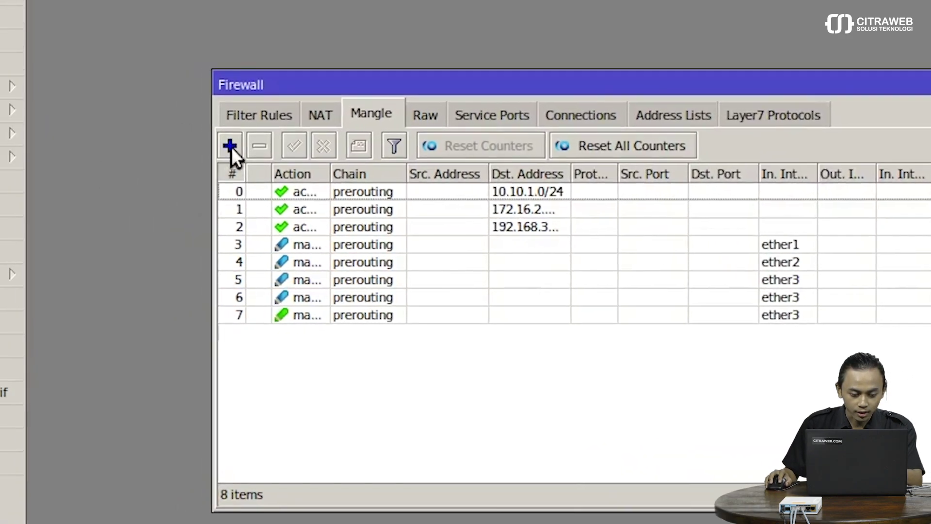
Add a mangle rule in the prerouting chain with in-interface ether3 and connection mark ISP2.
left_click(32, 160)
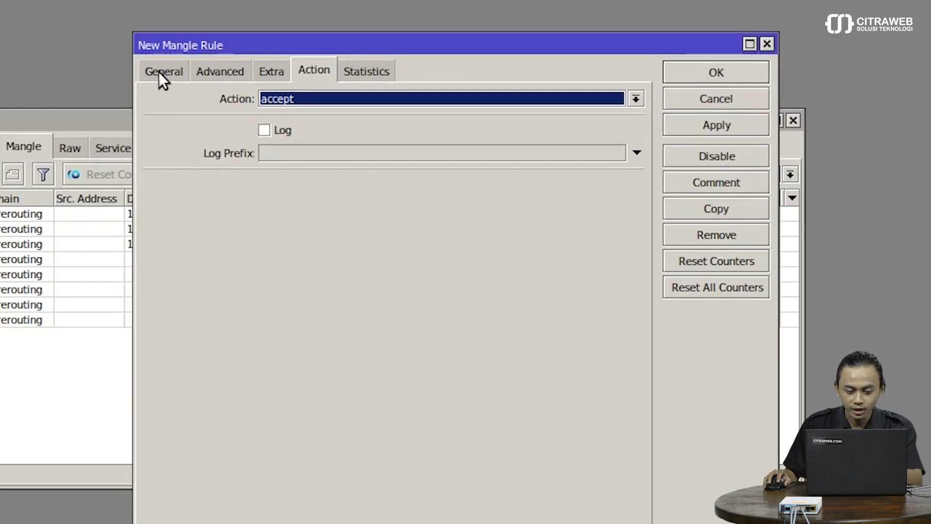
left_click(215, 65)
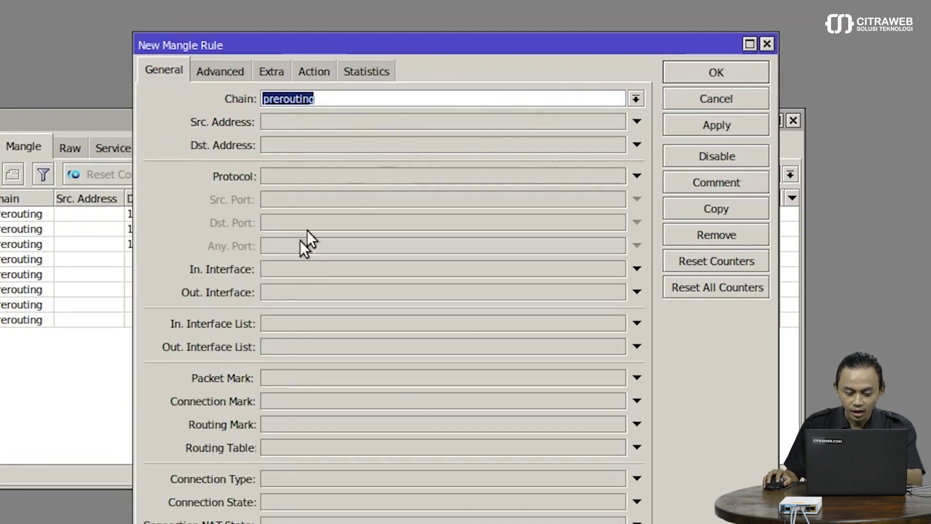
left_click(274, 271)
left_click(391, 263)
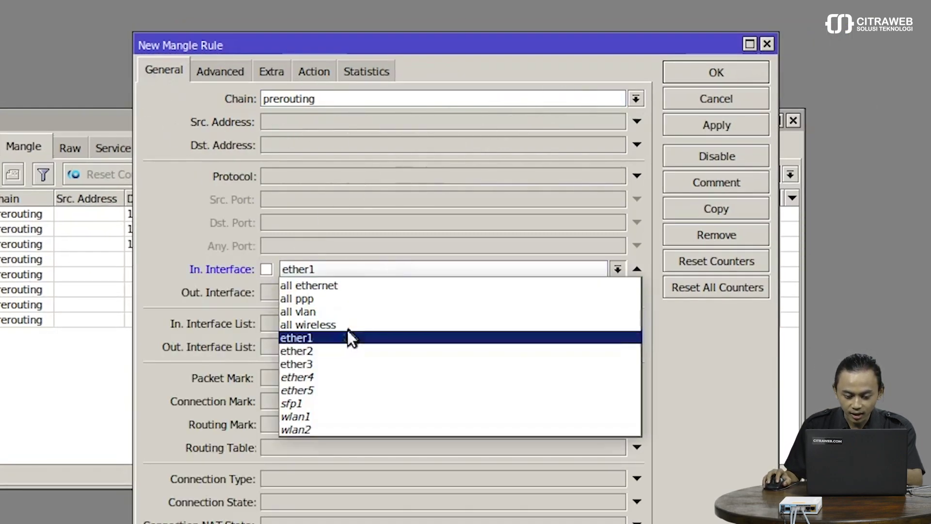
left_click(332, 364)
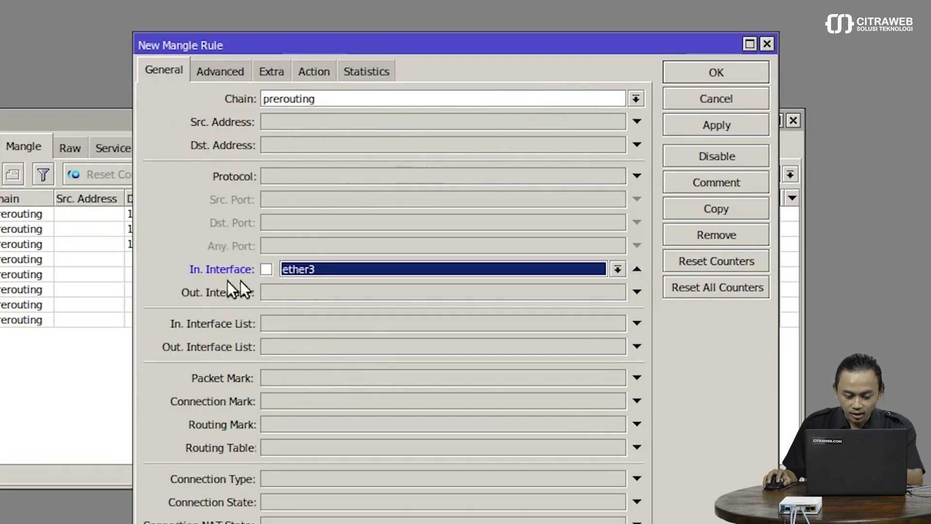
left_click(265, 400)
left_click(616, 403)
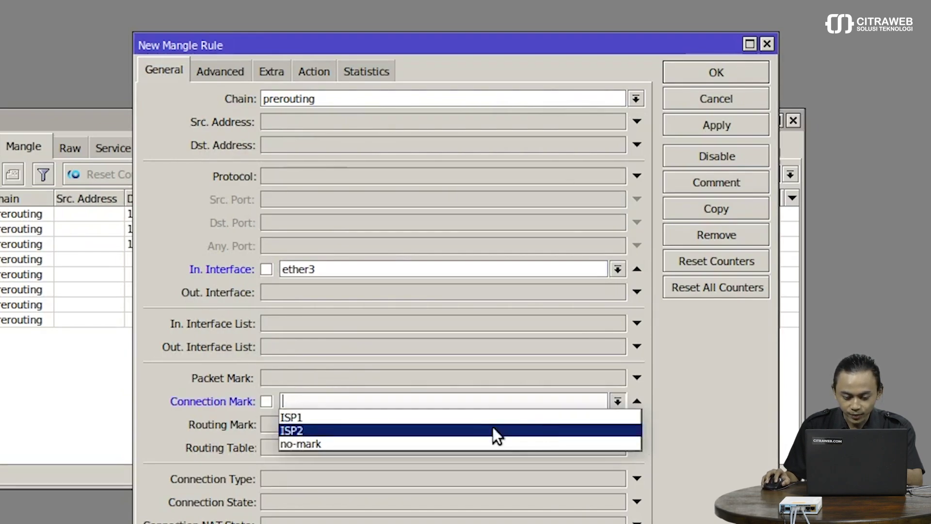
left_click(490, 431)
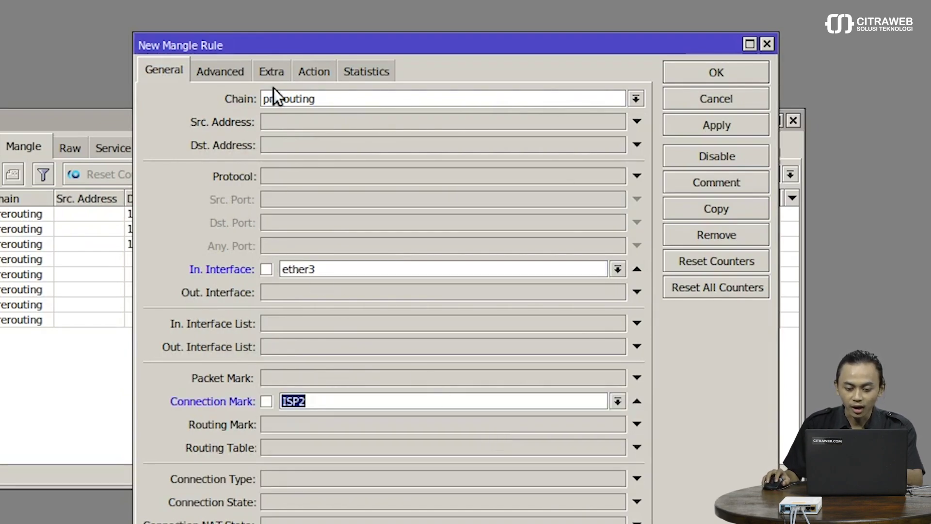
Set the ether3 ISP2 mangle rule's action to mark routing with new routing mark ke-ISP2, and save the rule.
left_click(307, 70)
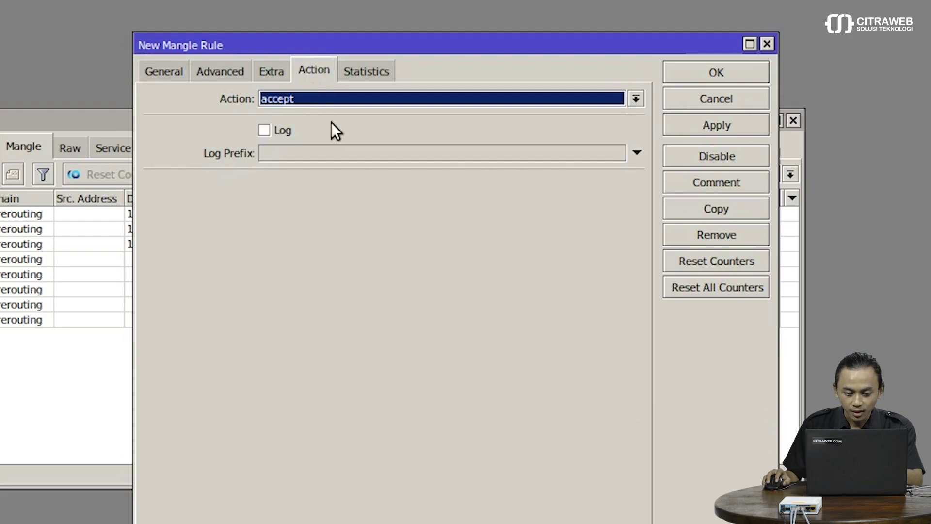
left_click(300, 104)
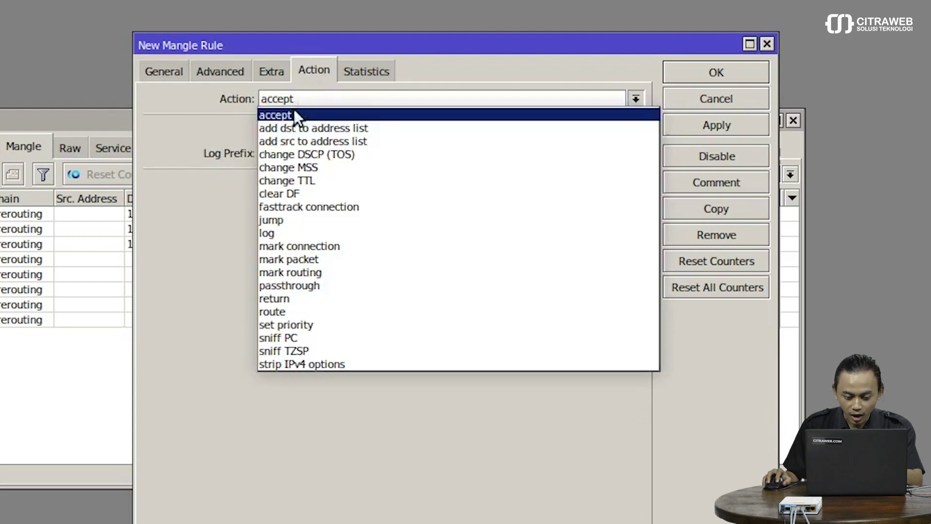
left_click(272, 271)
left_click(270, 184)
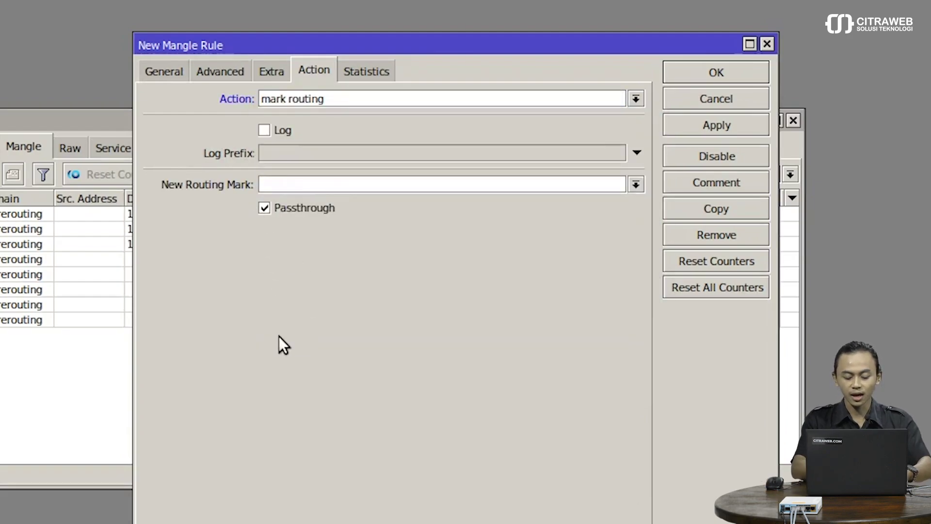
type("ke")
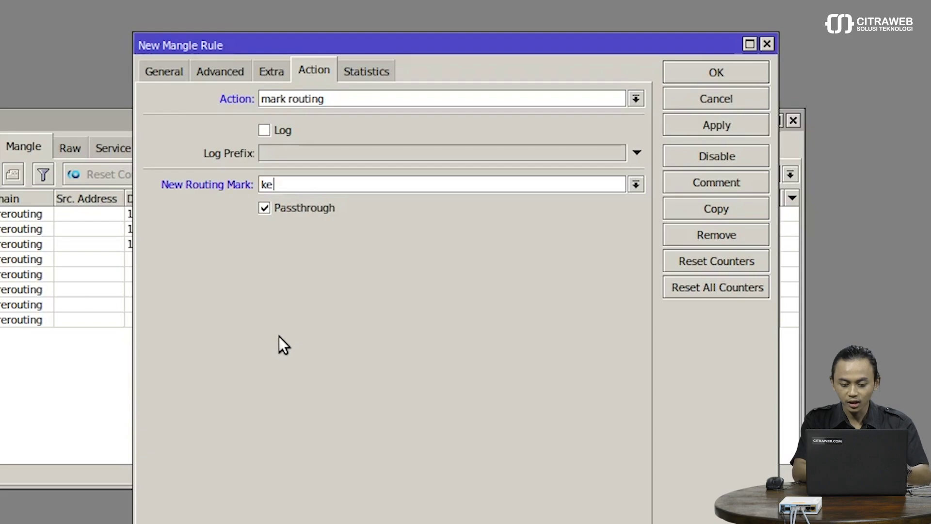
type("-ISP2")
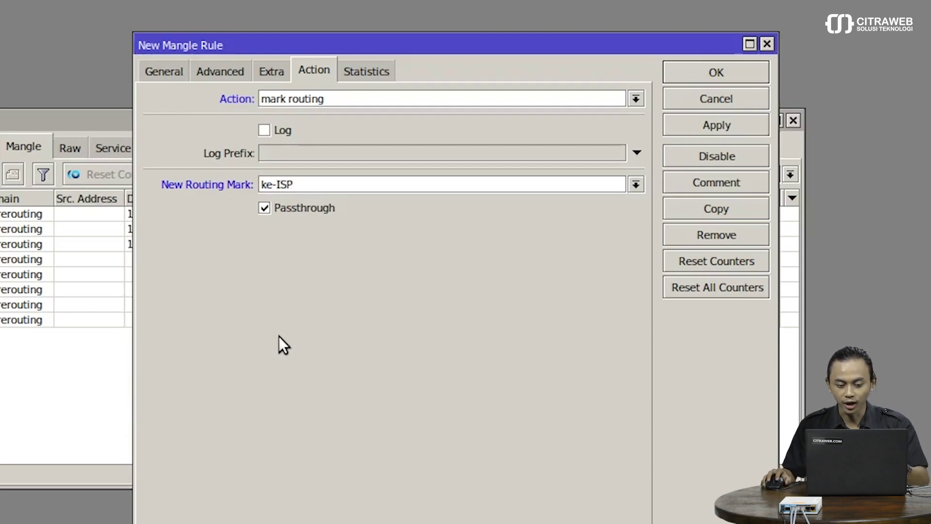
left_click(740, 124)
left_click(716, 75)
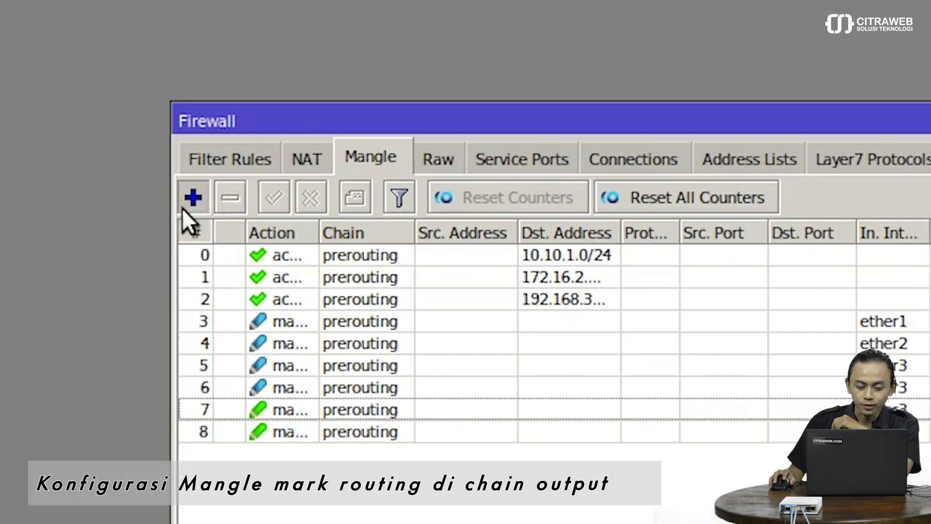
Add a mangle rule in the output chain matching connection mark ISP1.
left_click(182, 208)
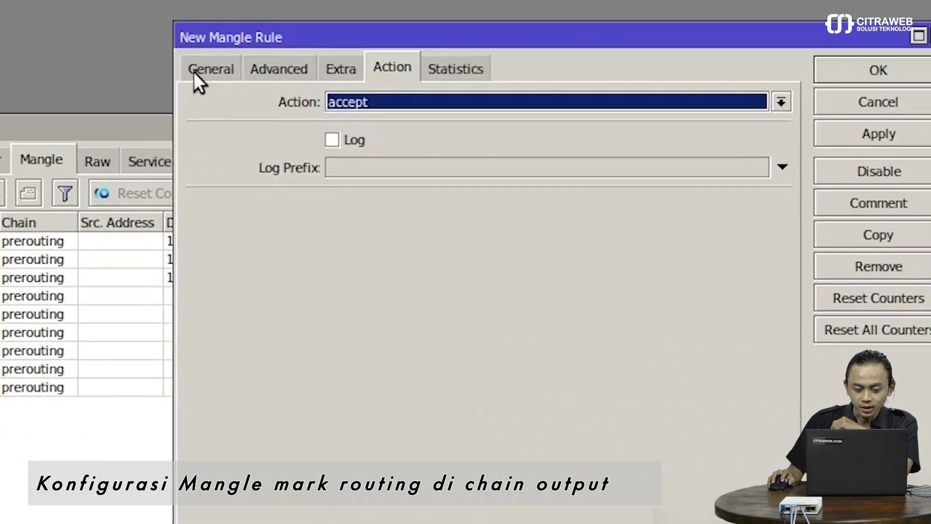
left_click(563, 46)
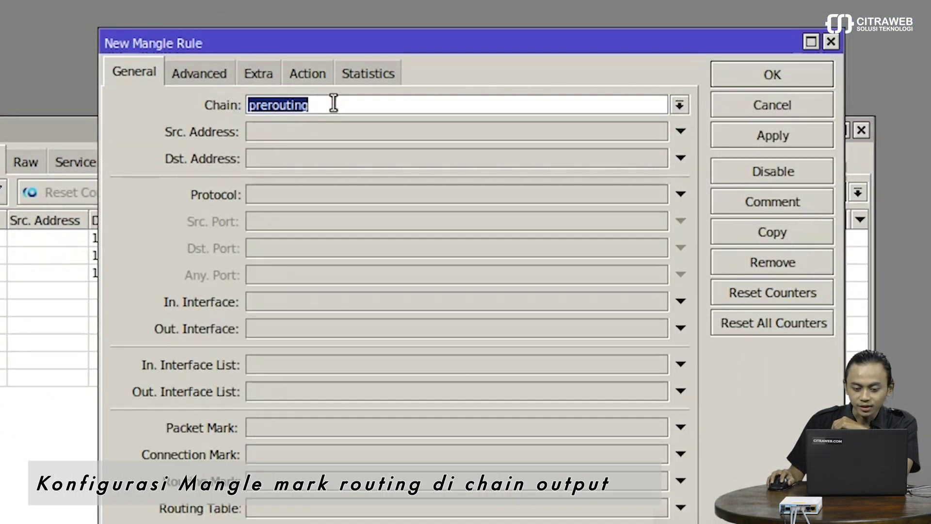
left_click(679, 105)
left_click(379, 148)
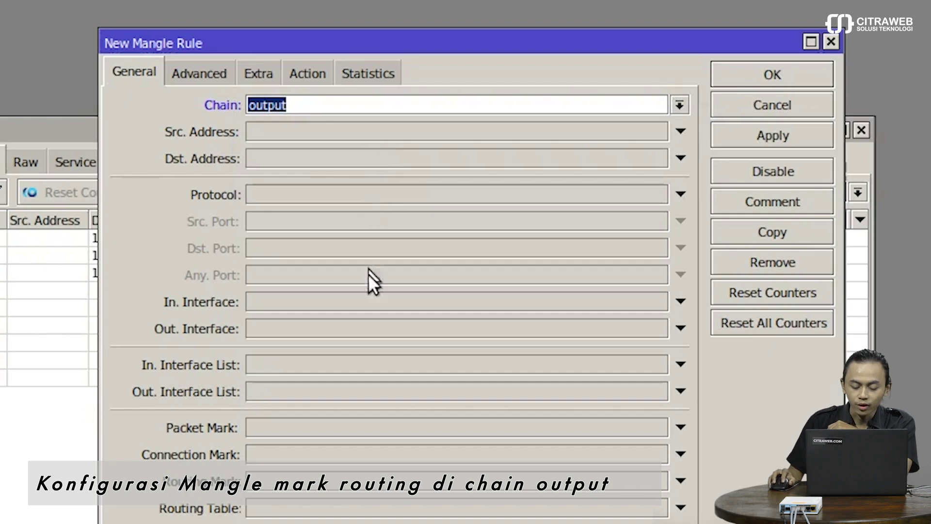
left_click(354, 455)
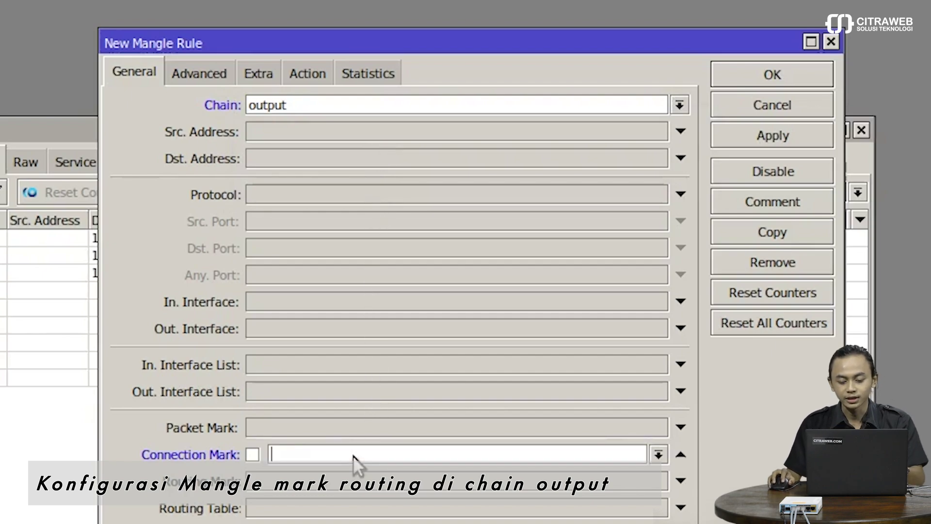
left_click(658, 455)
left_click(500, 466)
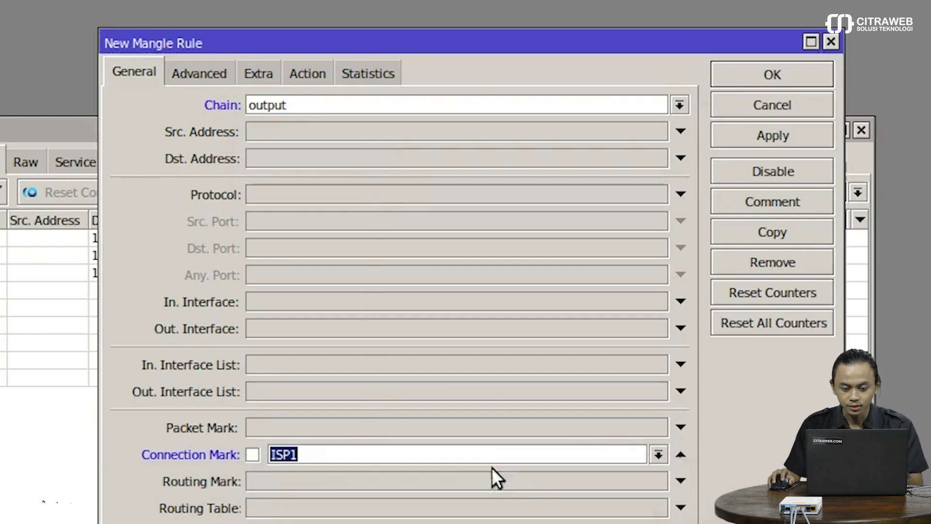
Set the output chain ISP1 rule's action to mark routing with routing mark ke-ISP1, and save the rule.
left_click(310, 74)
left_click(299, 105)
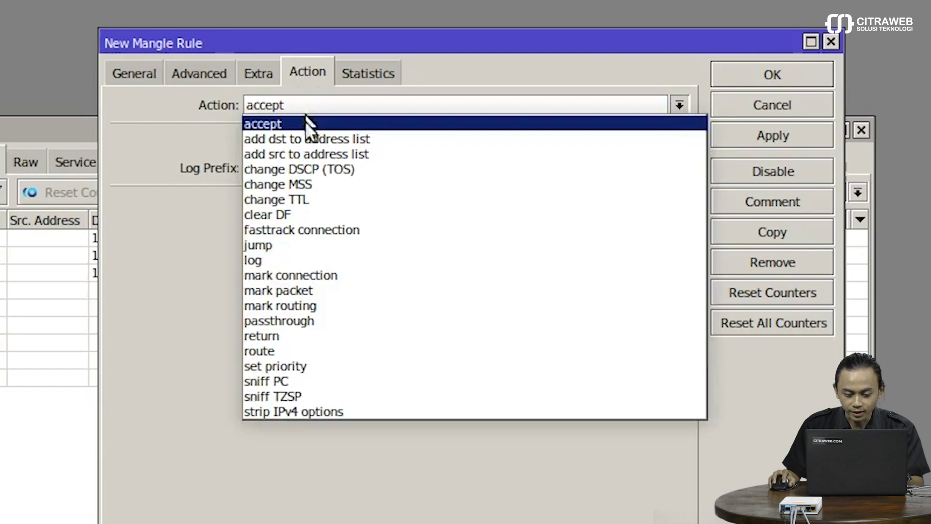
left_click(287, 305)
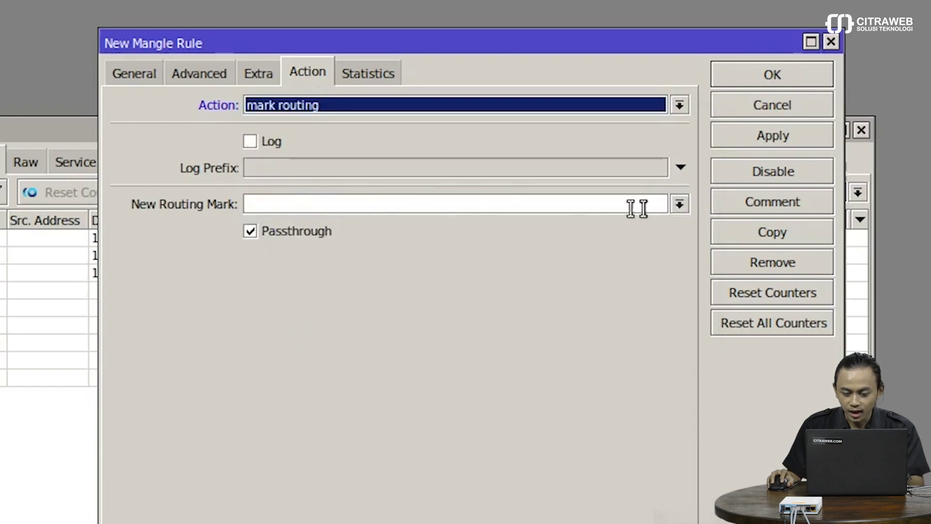
left_click(676, 206)
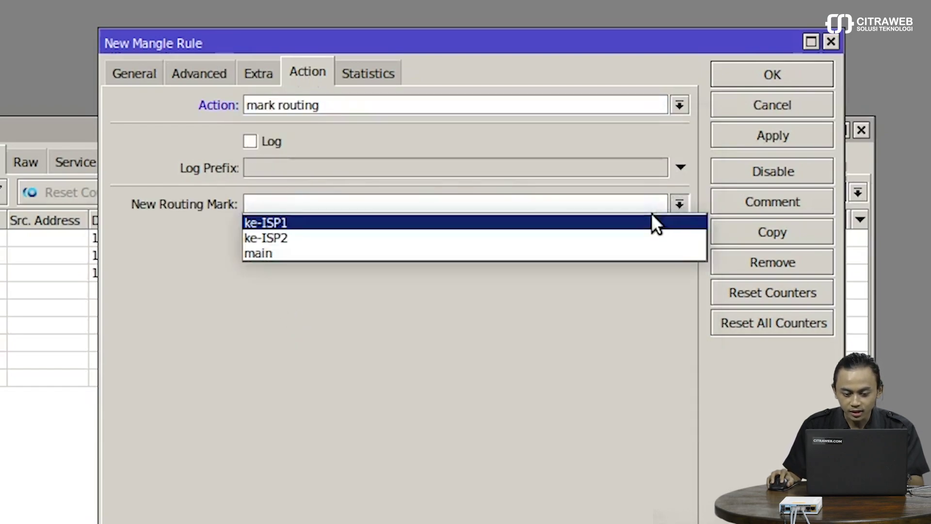
left_click(651, 216)
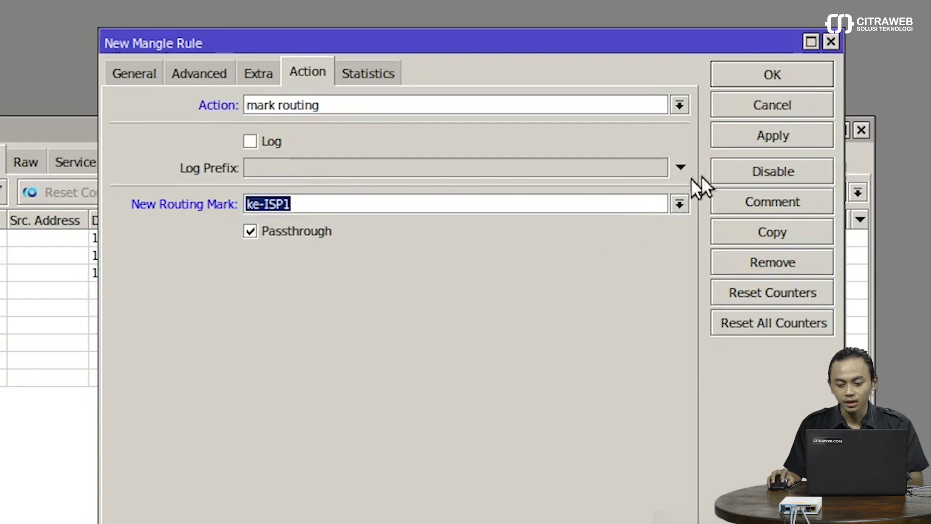
left_click(755, 138)
left_click(767, 79)
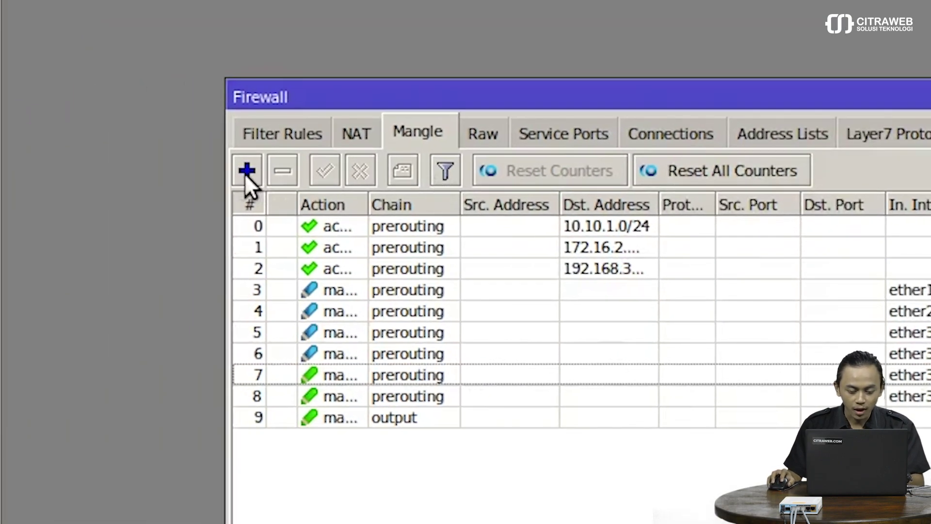
Add another mangle rule in the output chain matching connection mark ISP2.
left_click(247, 171)
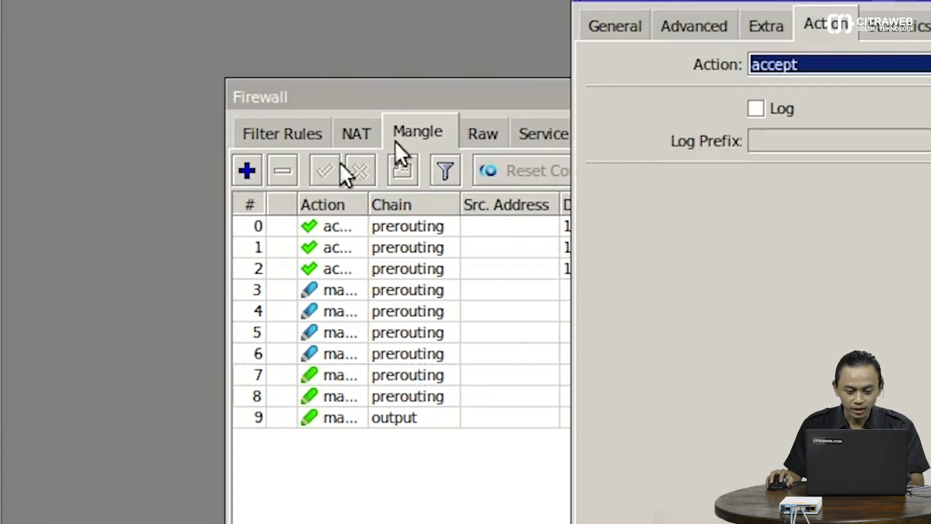
left_click(315, 58)
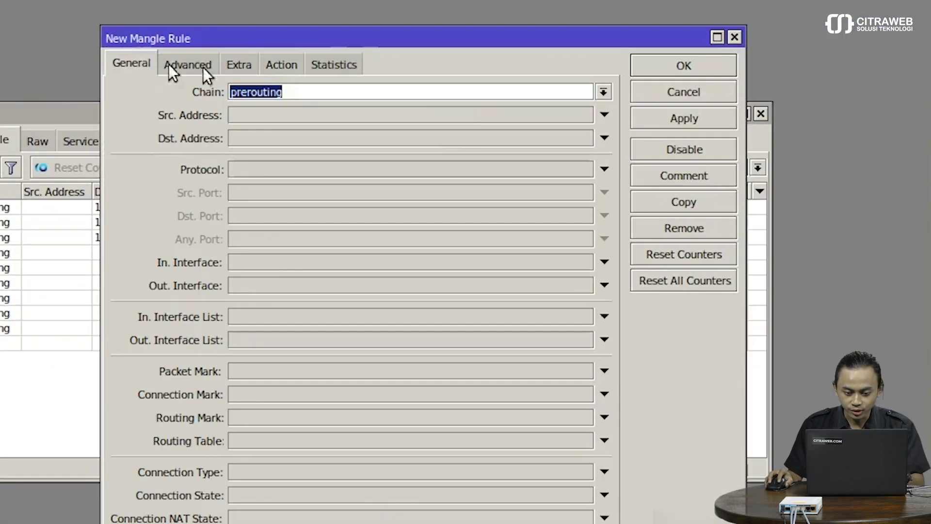
left_click(604, 92)
left_click(327, 127)
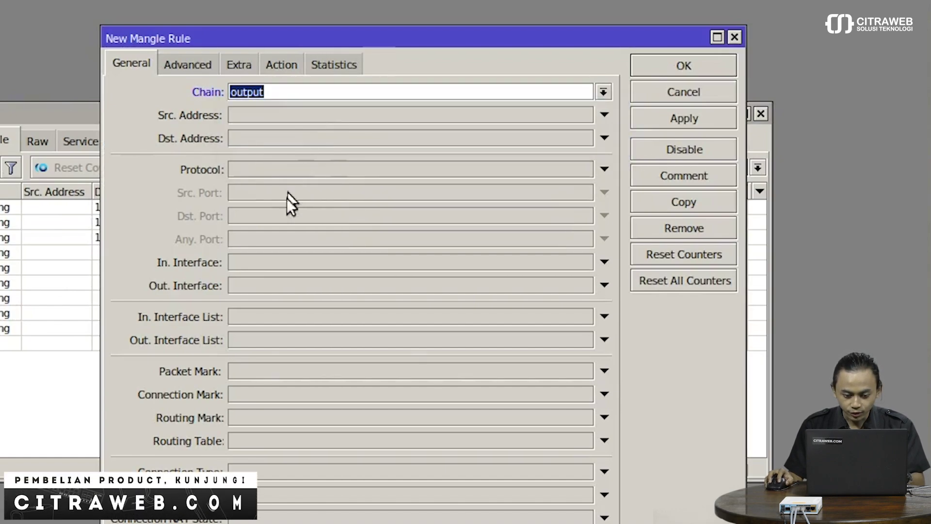
left_click(280, 398)
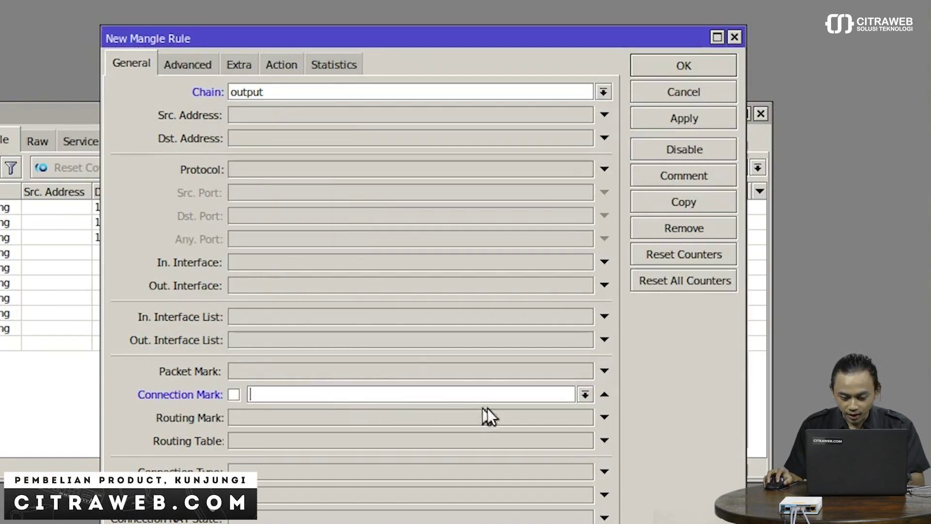
left_click(585, 394)
left_click(533, 422)
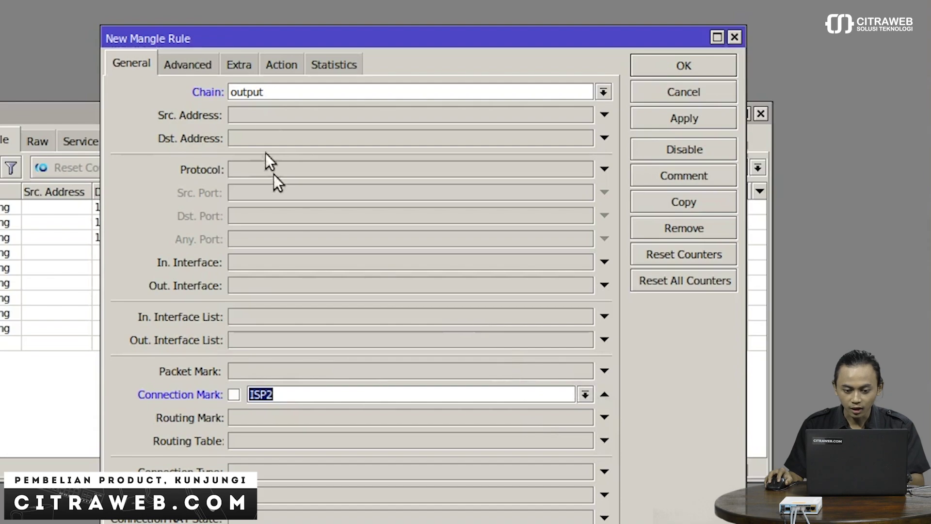
Set the output chain ISP2 rule's action to mark routing with routing mark ke-ISP2, and save the rule.
left_click(277, 59)
left_click(298, 95)
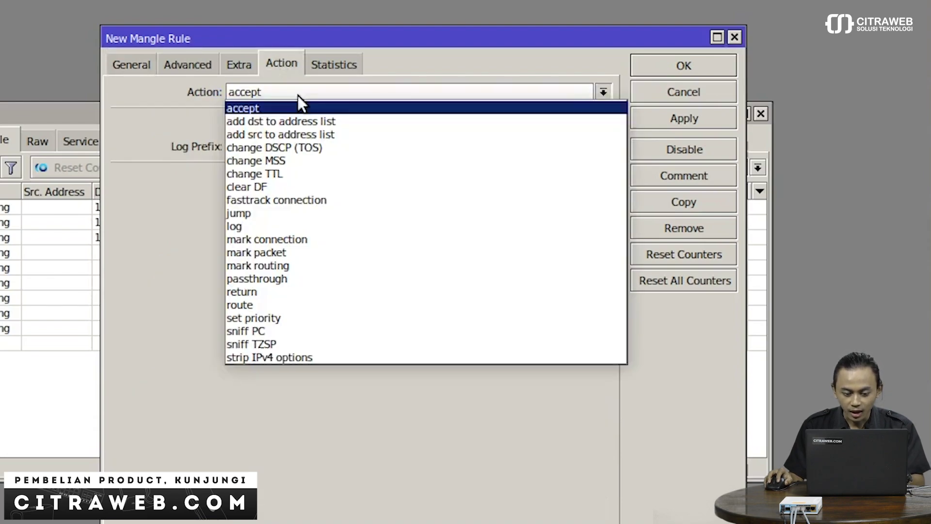
left_click(312, 265)
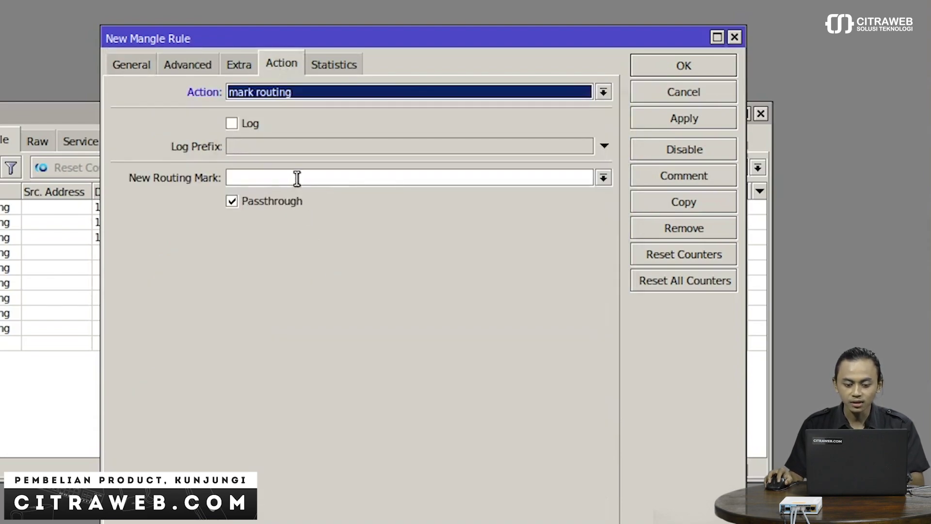
left_click(607, 176)
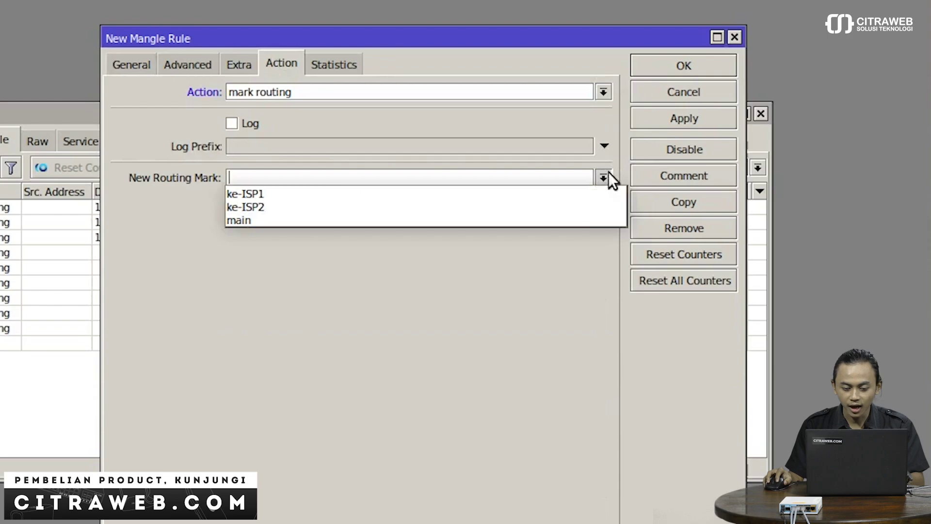
left_click(588, 203)
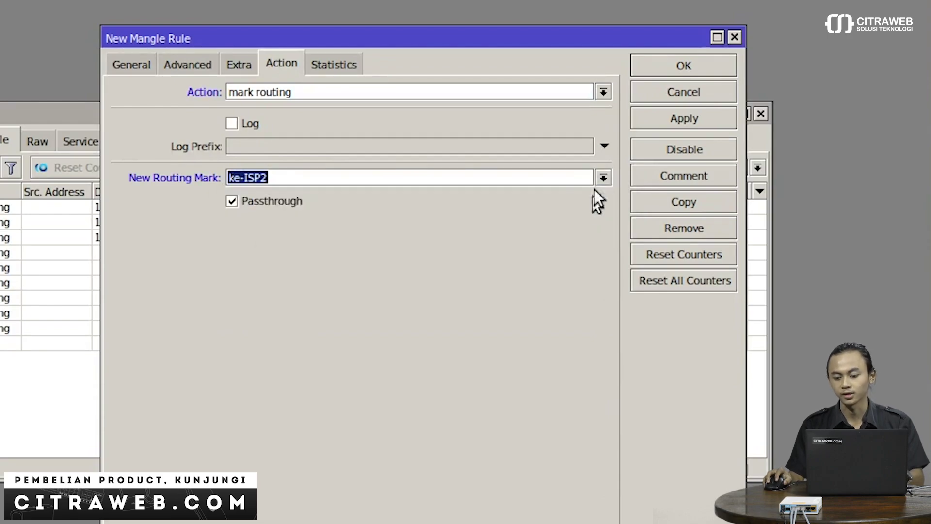
left_click(674, 125)
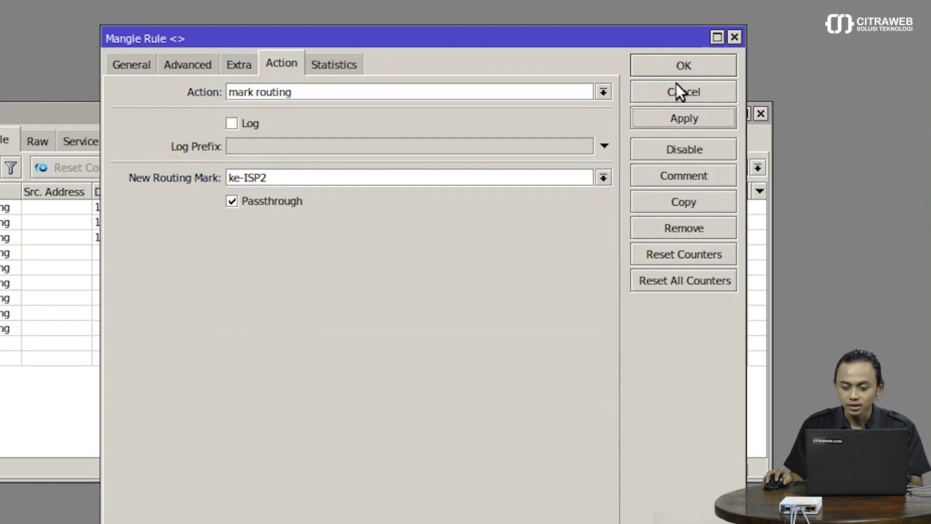
left_click(676, 69)
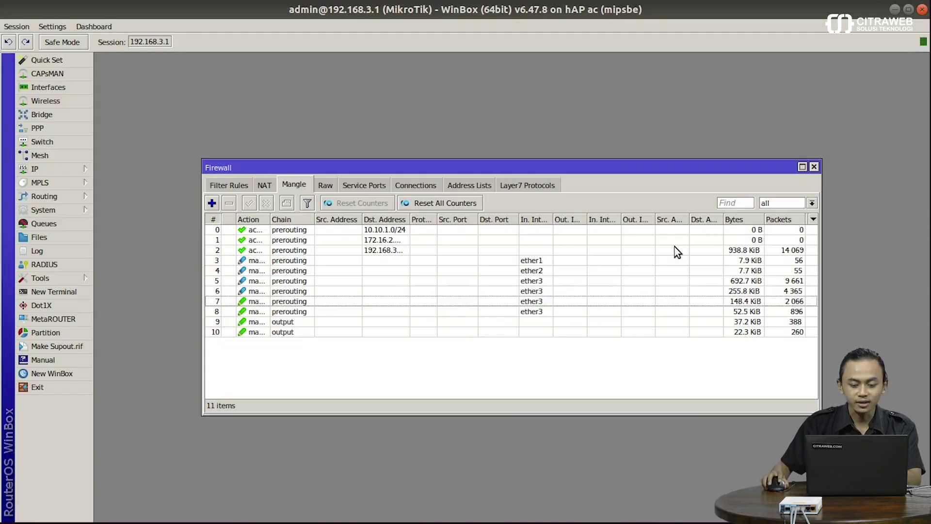
Close the firewall window and create a new IP route to 0.0.0.0/0 with gateway 10.10.1.1 and gateway checking by ping.
left_click(814, 166)
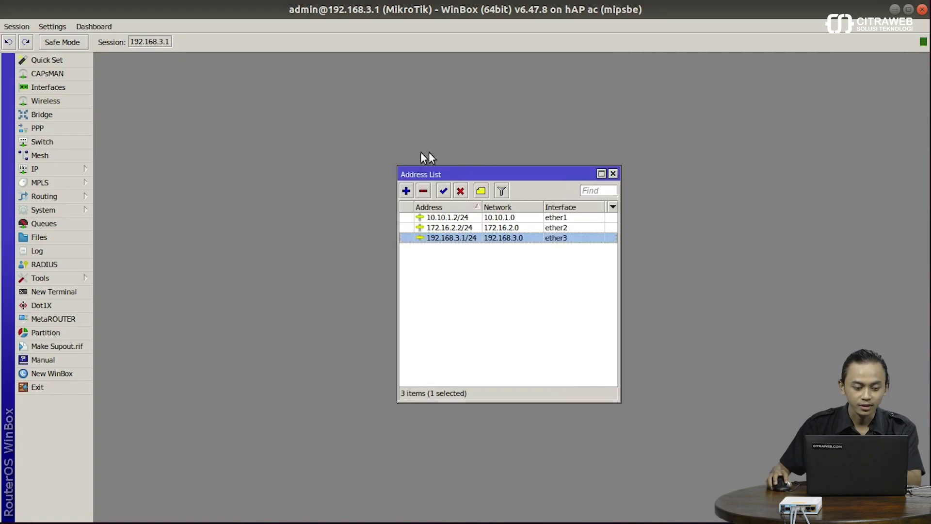
left_click(56, 169)
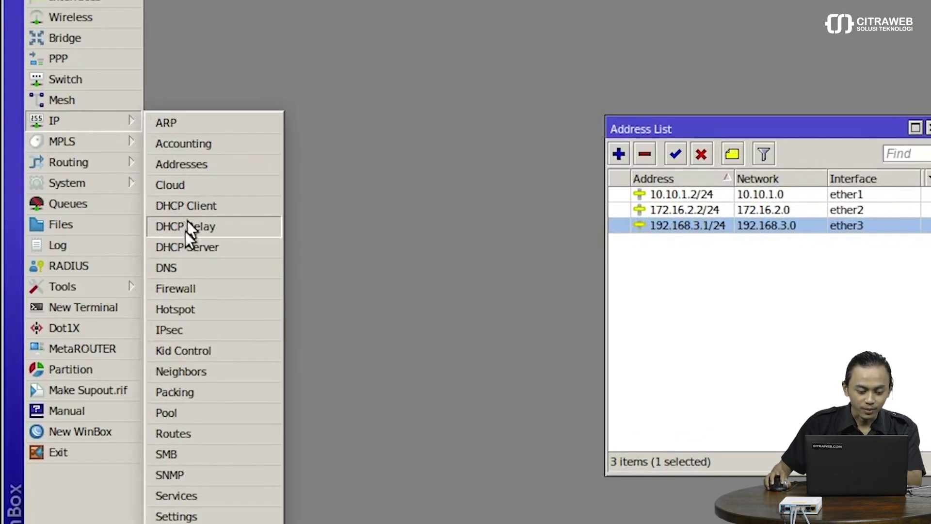
left_click(185, 432)
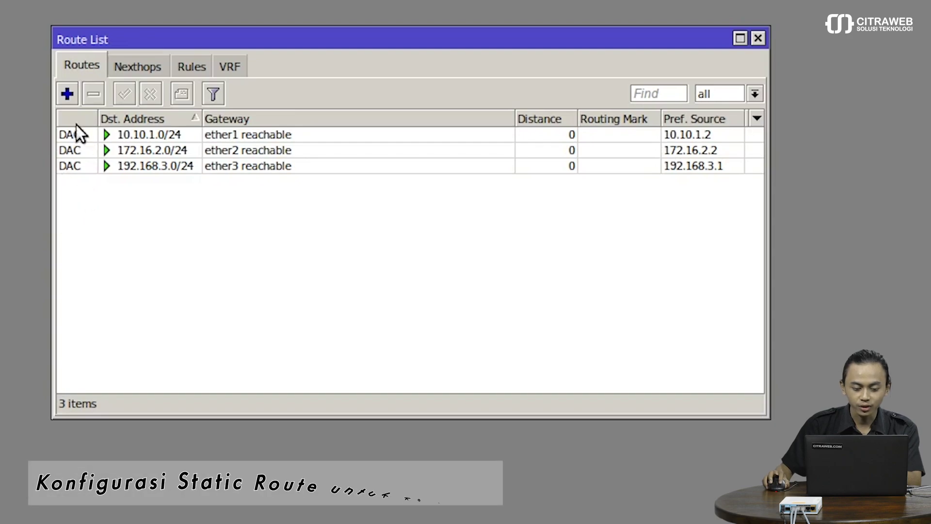
left_click(65, 92)
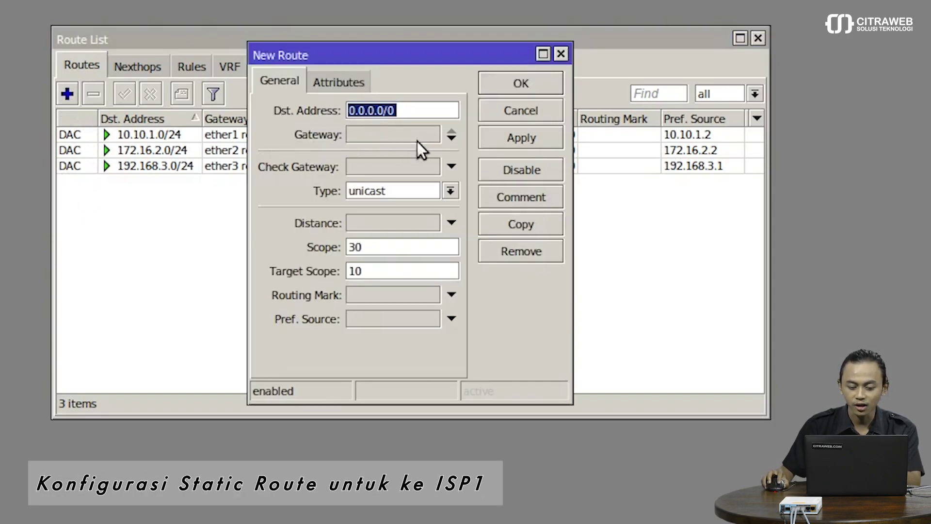
left_click(394, 141)
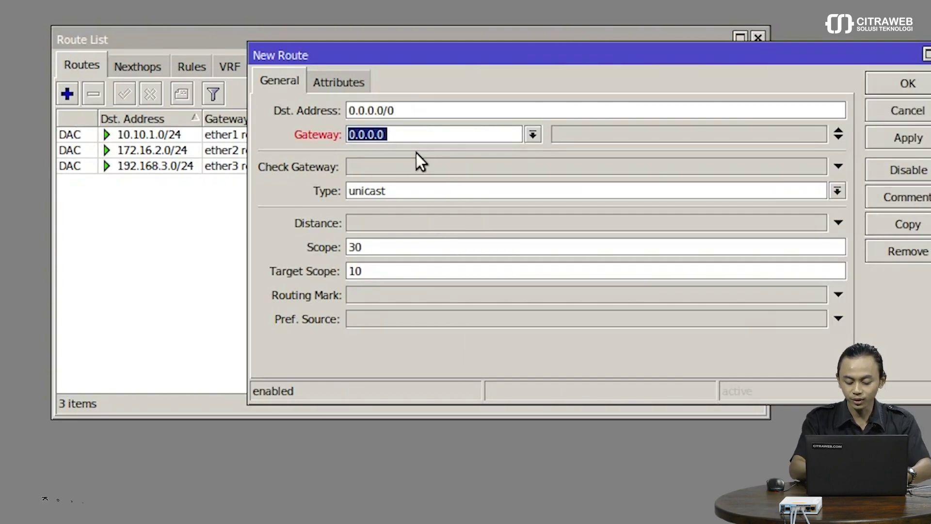
type("10.1")
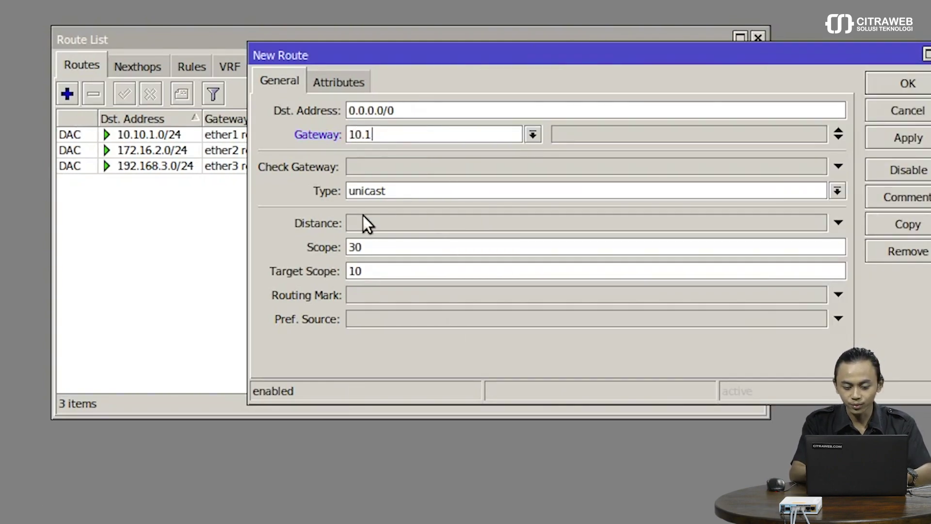
type("0.1.1")
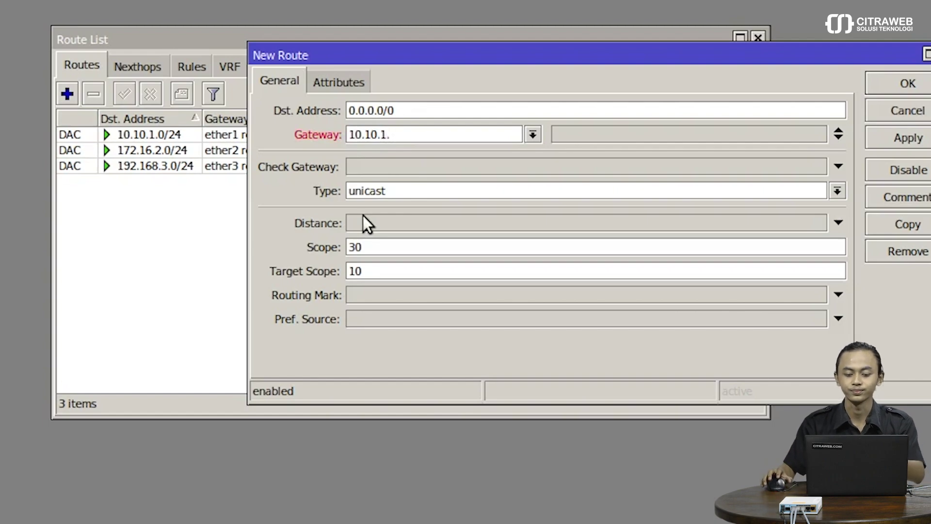
left_click(401, 167)
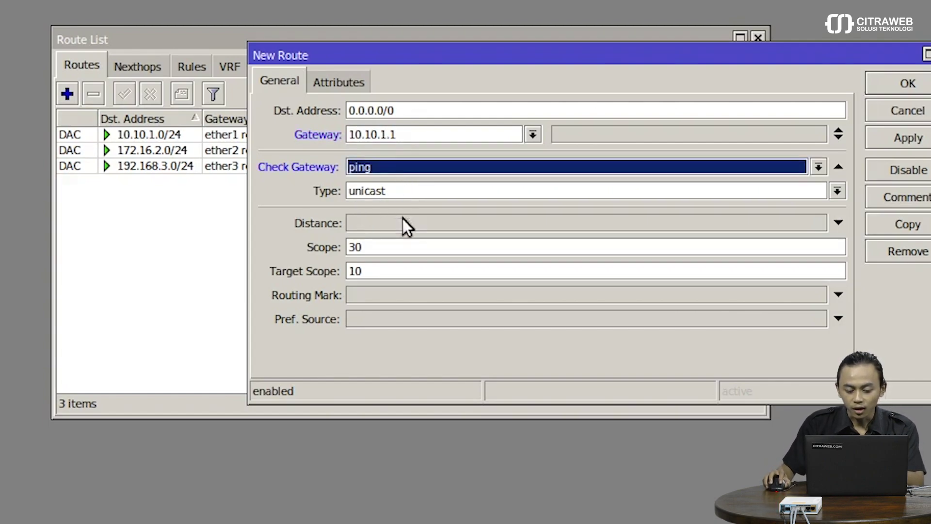
Assign routing mark ke-ISP1 to the new default route through 10.10.1.1, and save the route.
left_click(390, 295)
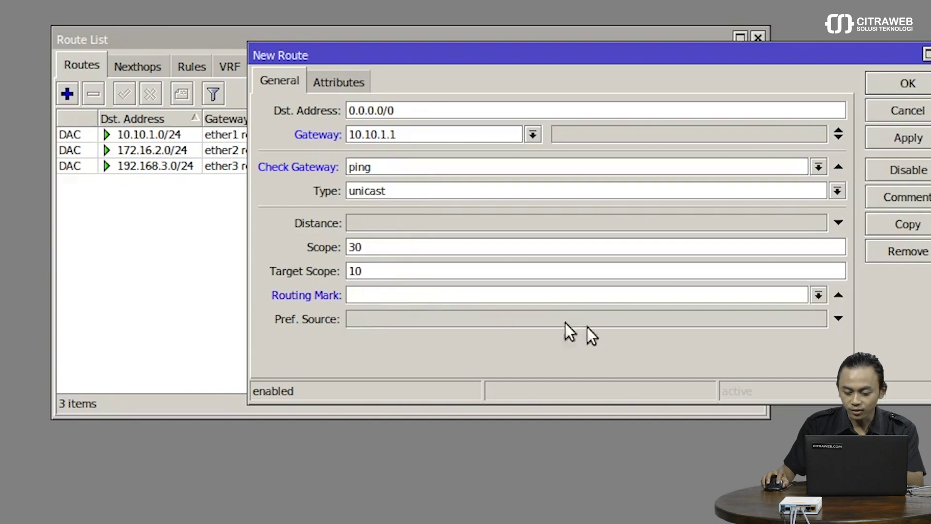
left_click(819, 296)
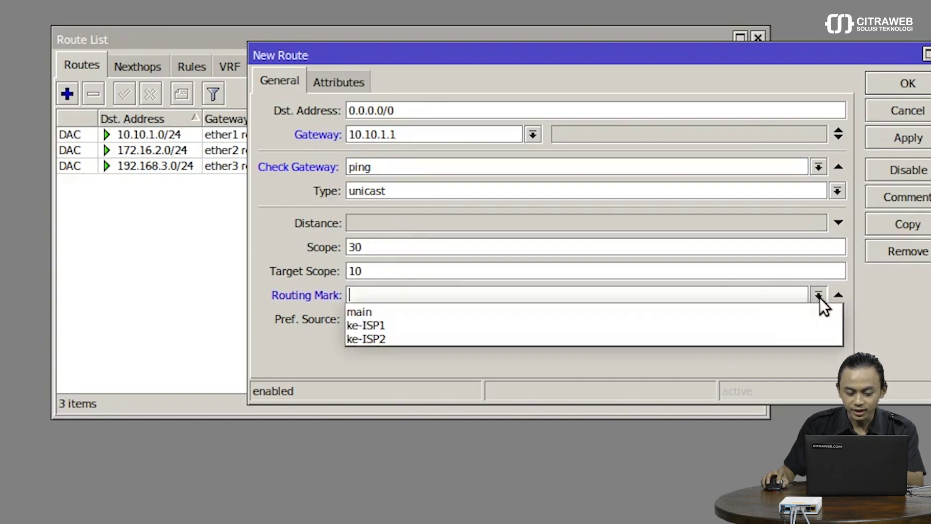
left_click(768, 325)
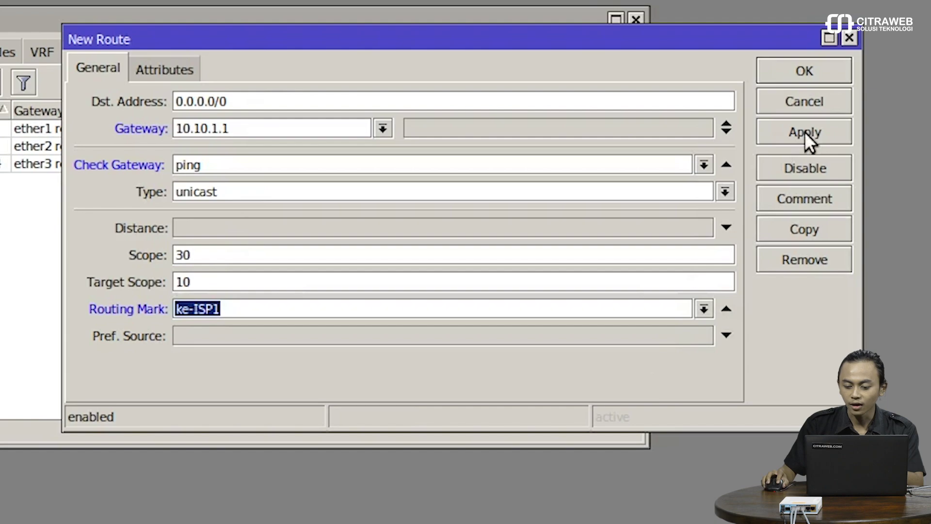
left_click(805, 132)
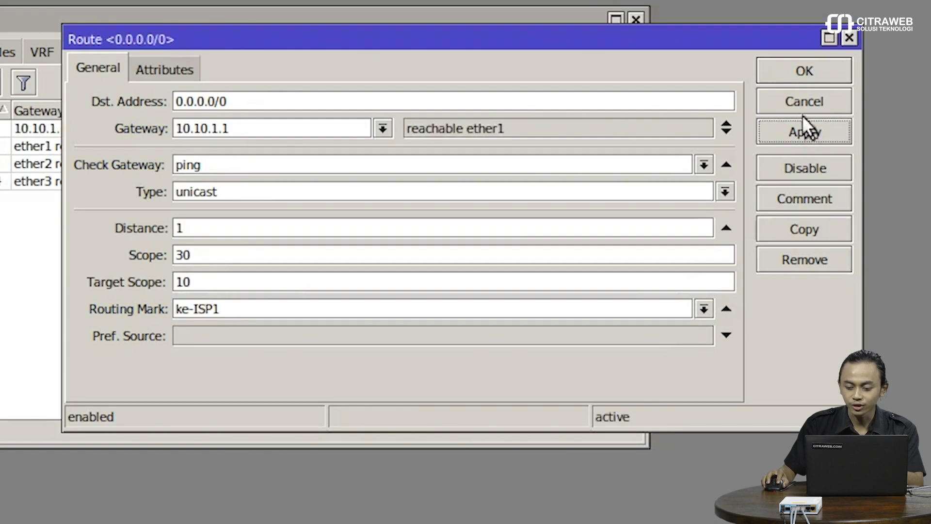
left_click(789, 74)
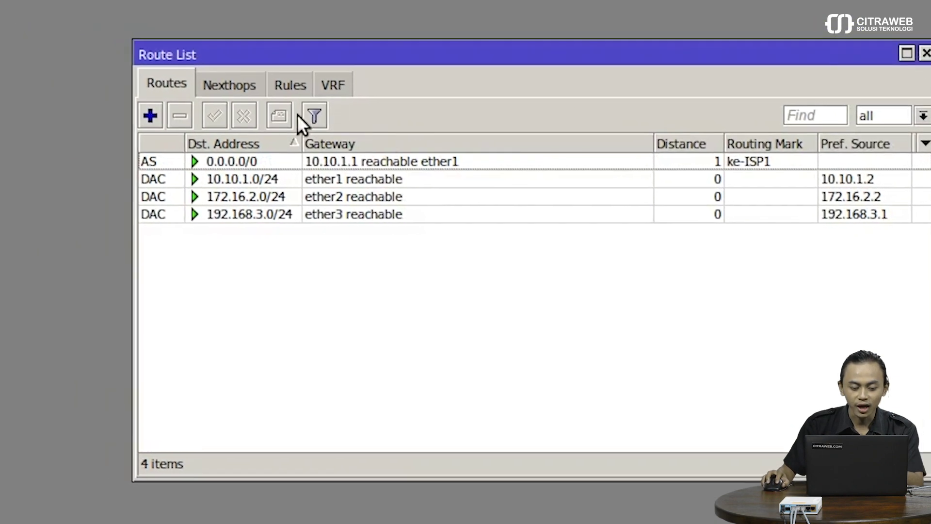
Create another route to 0.0.0.0/0 with gateway 172.16.2.1 and gateway checking by ping.
left_click(151, 118)
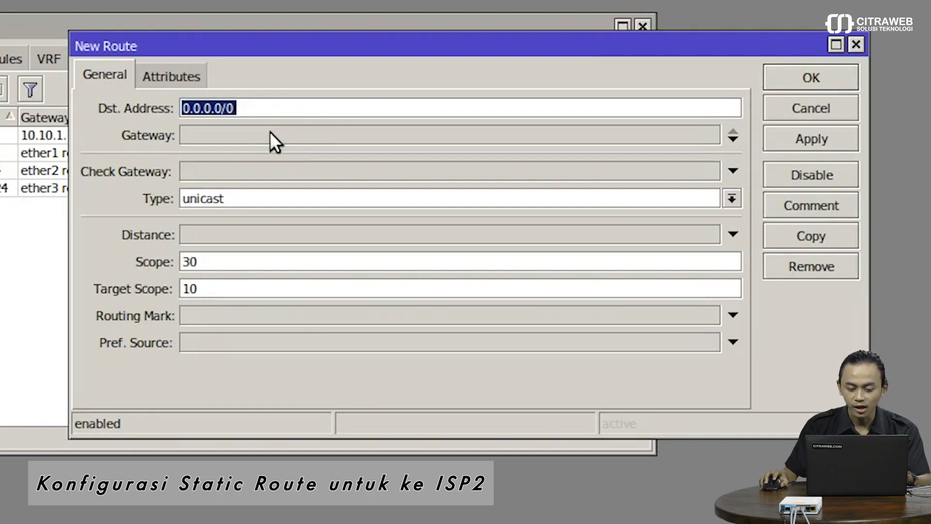
left_click(270, 133)
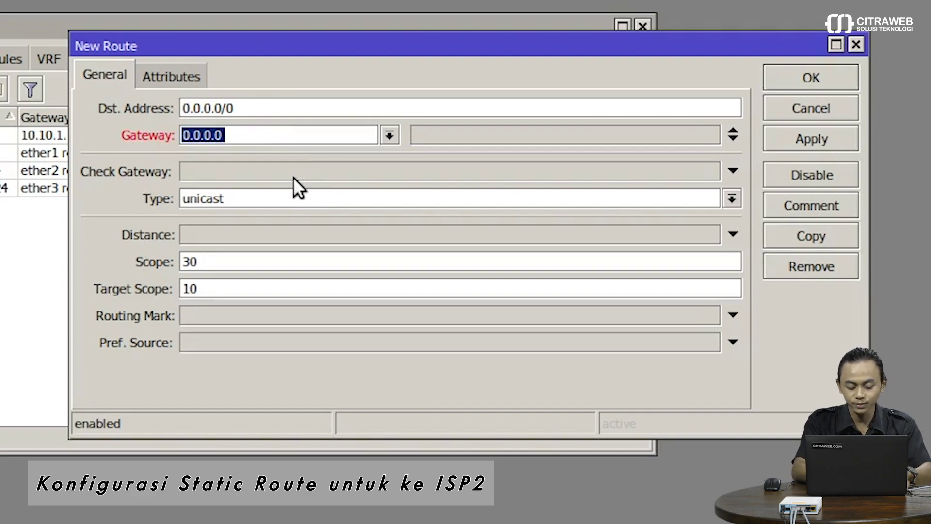
type("172")
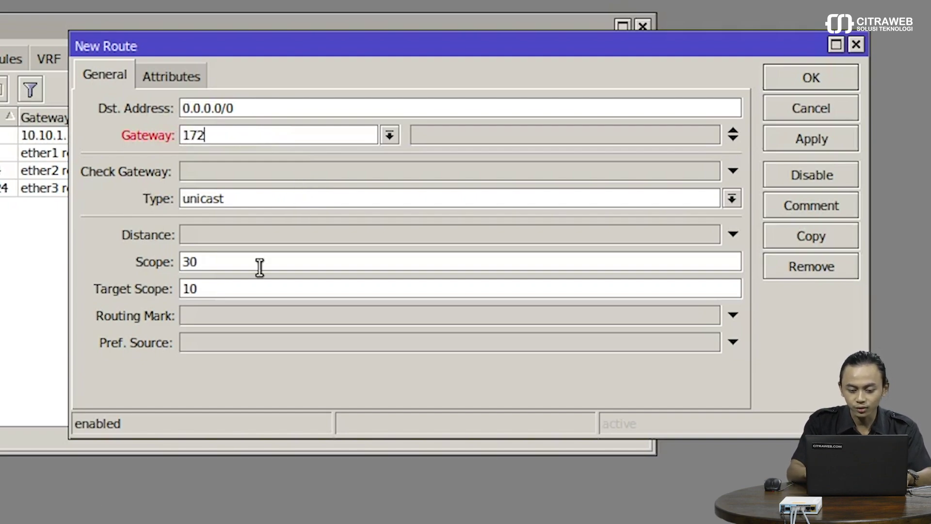
type(".1")
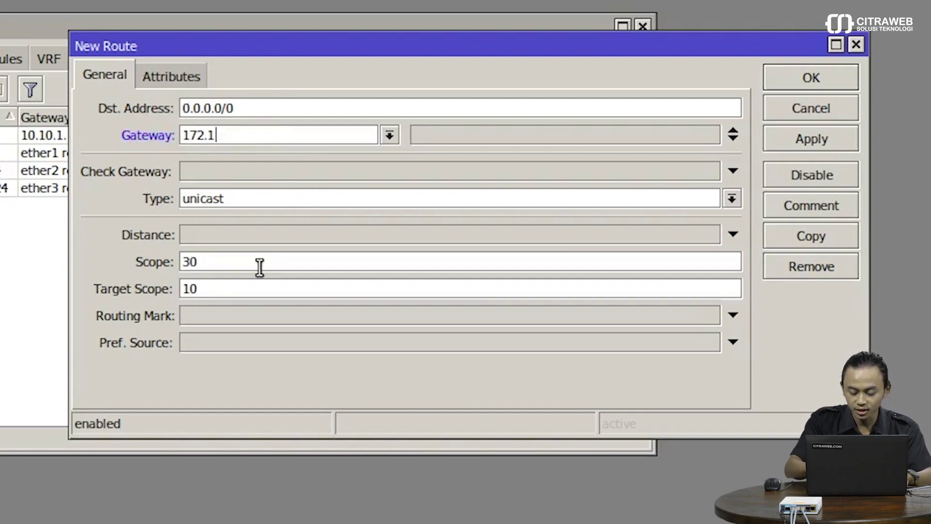
type("6.2.1")
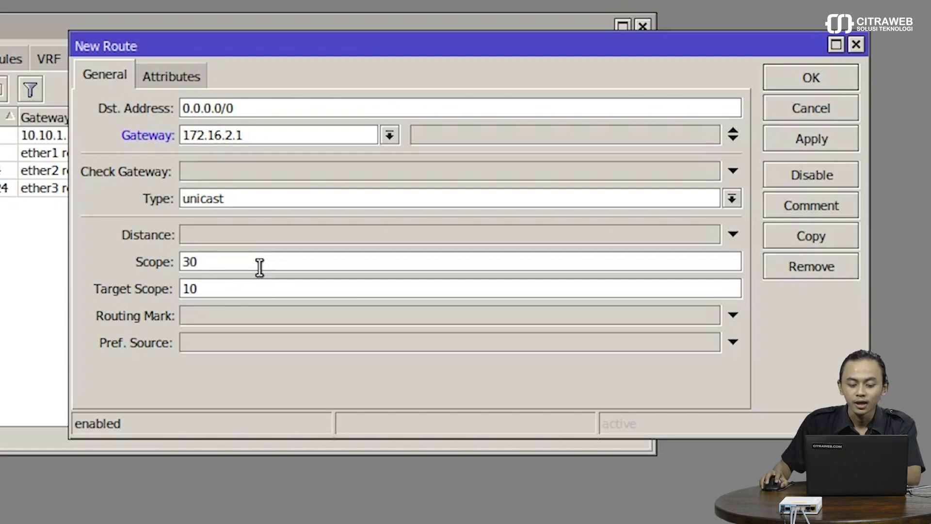
left_click(224, 174)
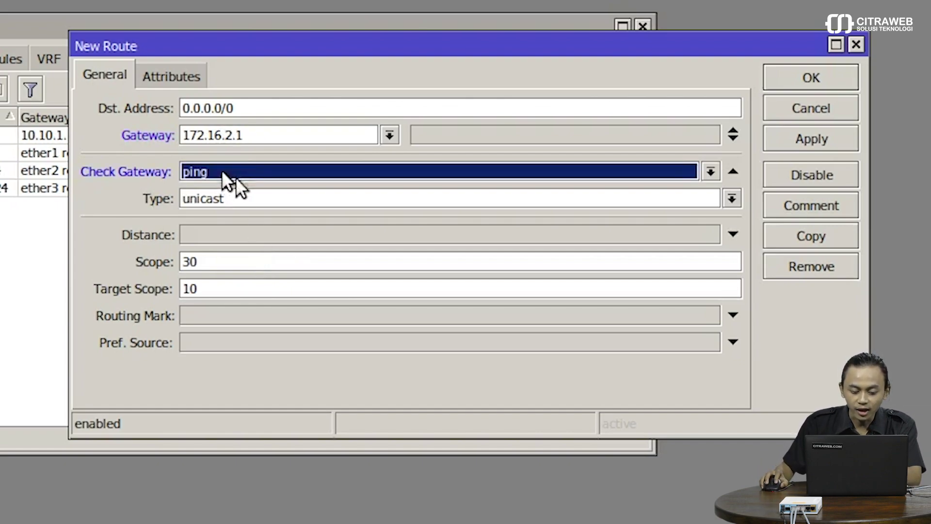
Assign routing mark ke-ISP2 to the new route through 172.16.2.1, and save it.
left_click(263, 316)
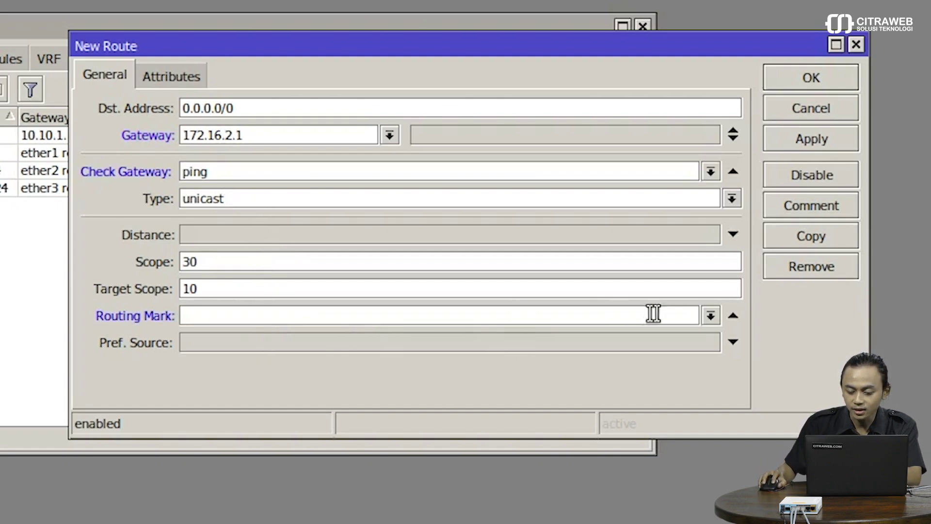
left_click(711, 315)
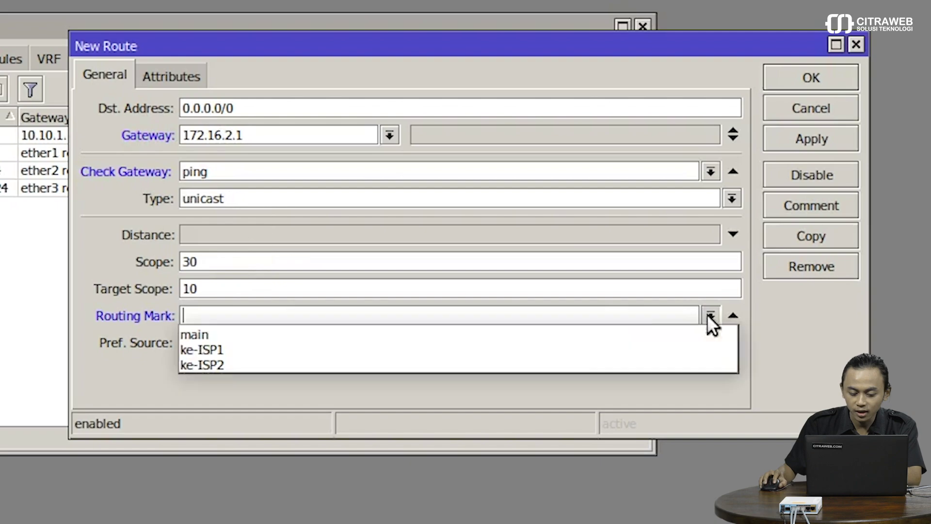
left_click(542, 360)
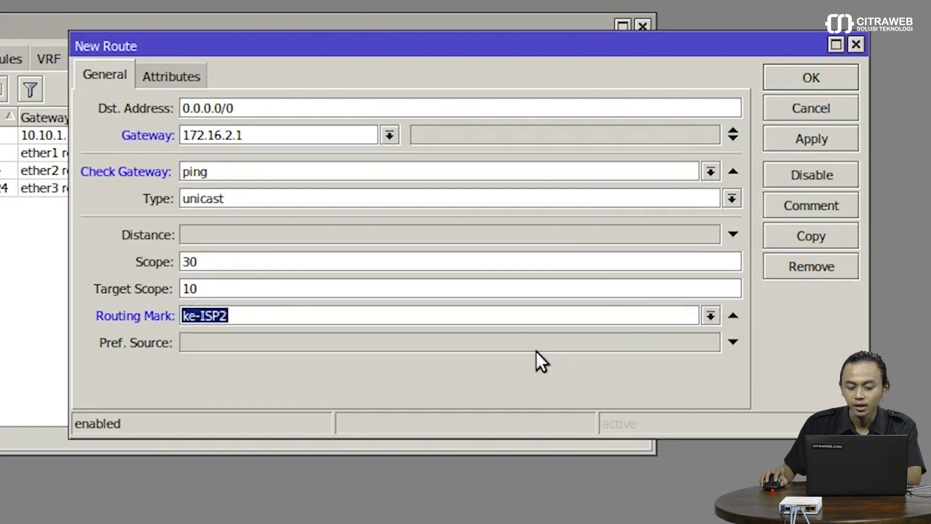
left_click(799, 144)
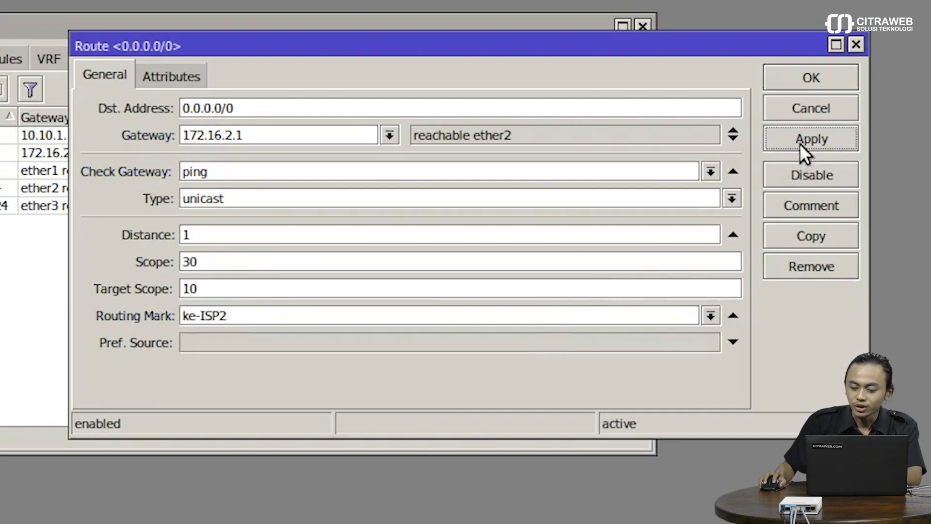
left_click(796, 69)
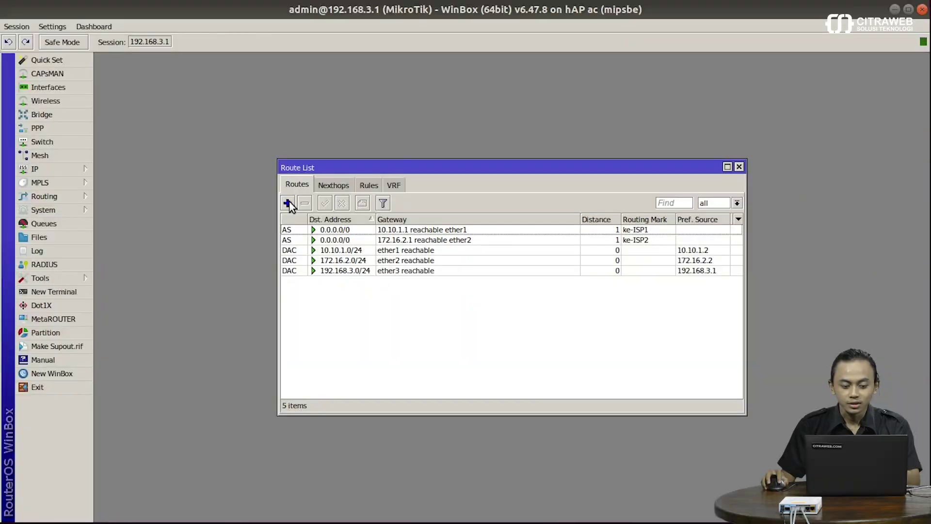
Create a failover route to 0.0.0.0/0 with gateway 172.16.2.1 and distance 2.
left_click(288, 202)
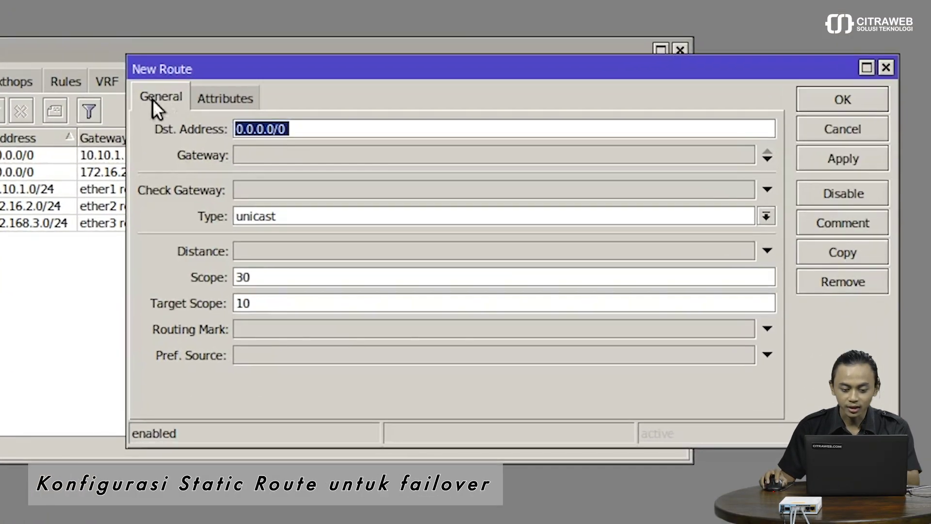
left_click(276, 160)
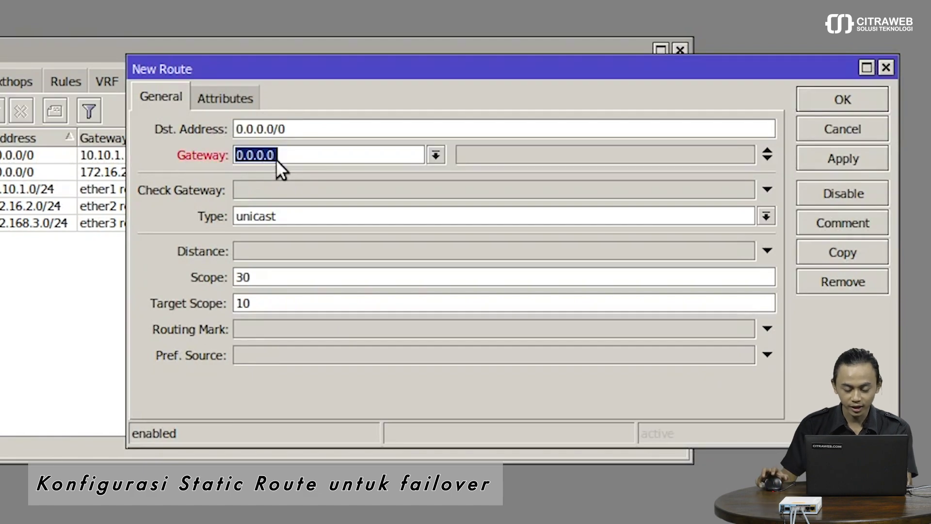
type("172.16")
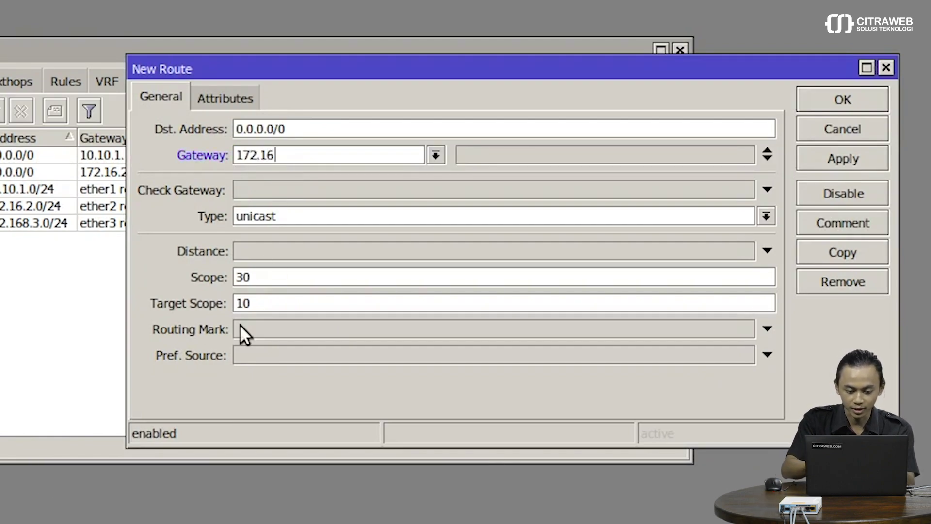
type(".2.1")
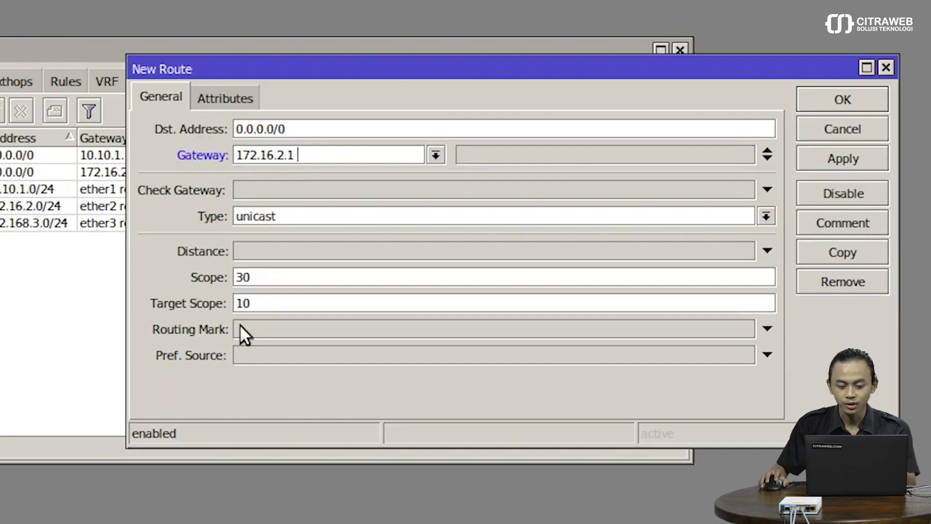
left_click(277, 252)
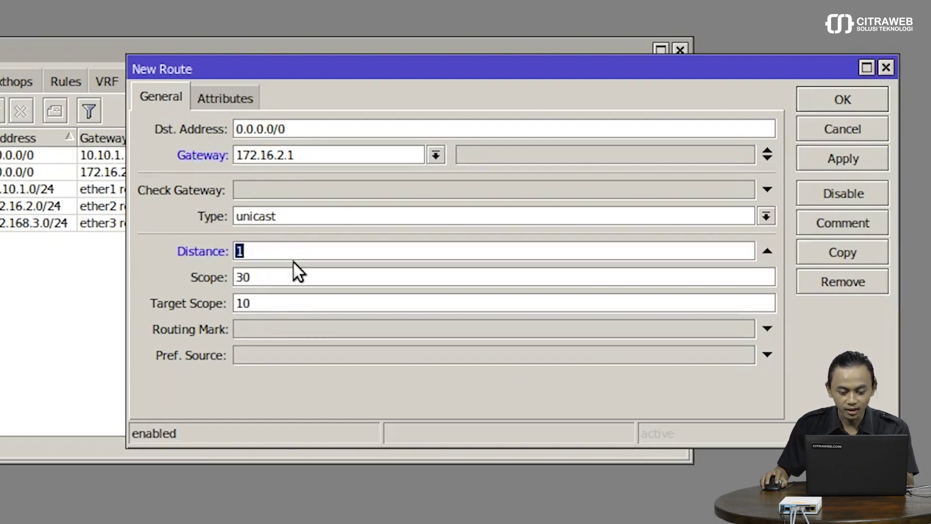
type("2")
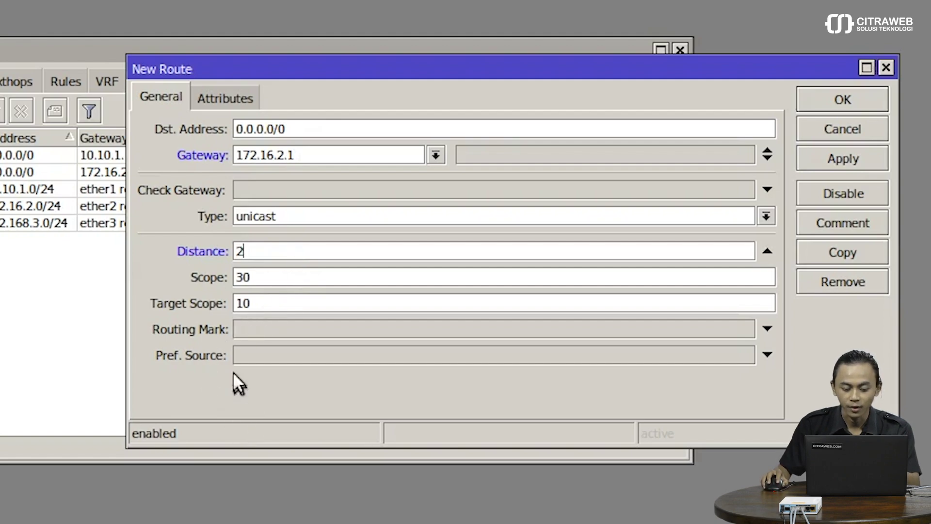
Assign routing mark ke-ISP1 to the distance 2 failover route through 172.16.2.1, and save it.
left_click(298, 330)
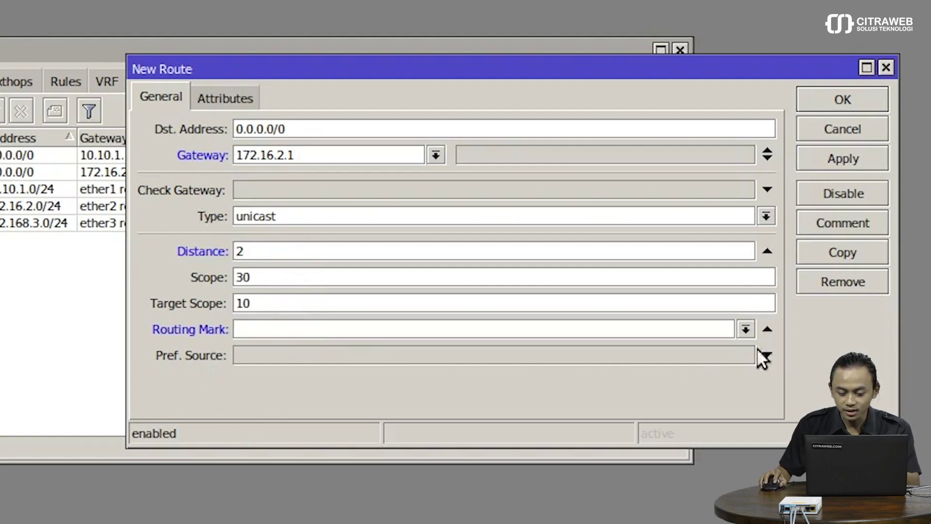
left_click(749, 328)
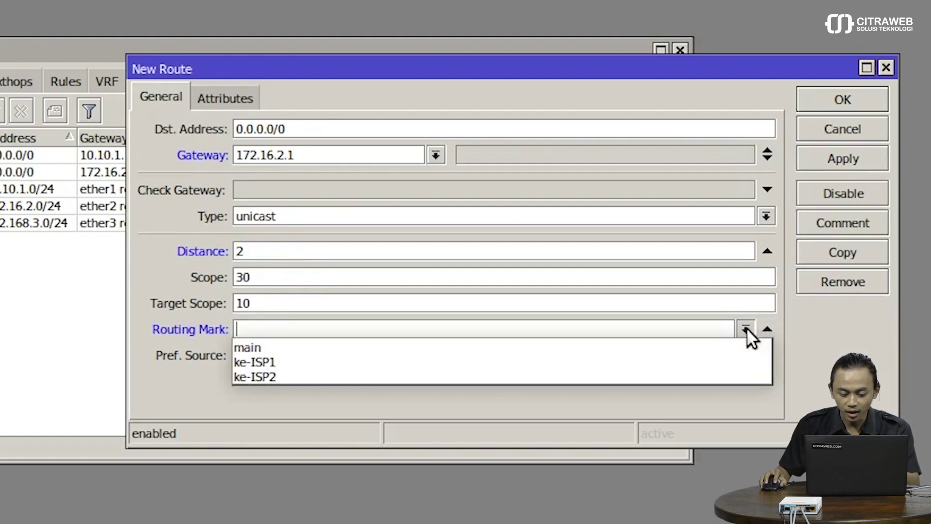
left_click(704, 361)
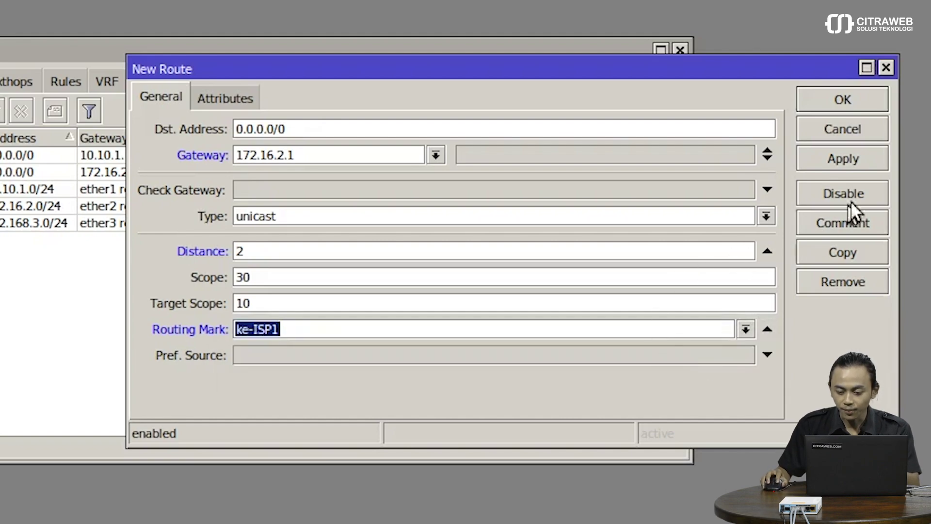
left_click(834, 150)
left_click(824, 106)
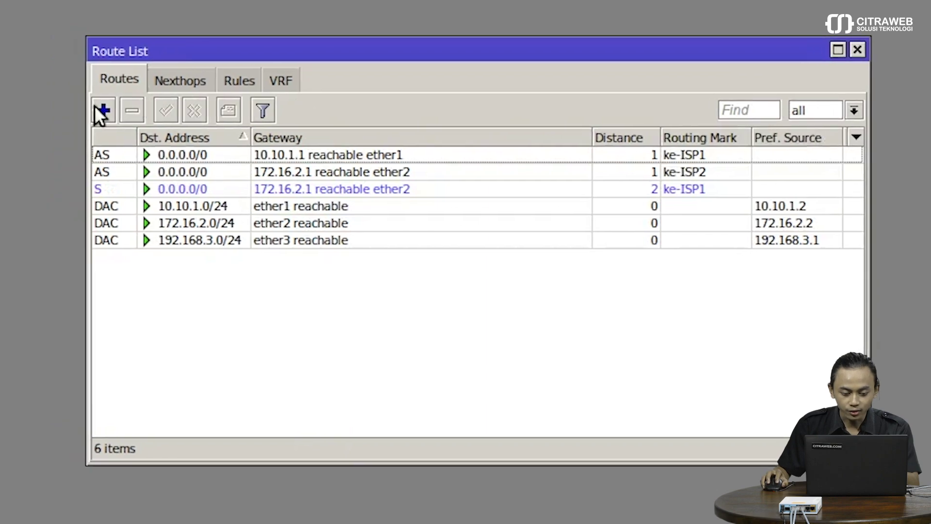
Create a second failover route to 0.0.0.0/0 with gateway 10.10.1.1 and distance 2.
left_click(96, 109)
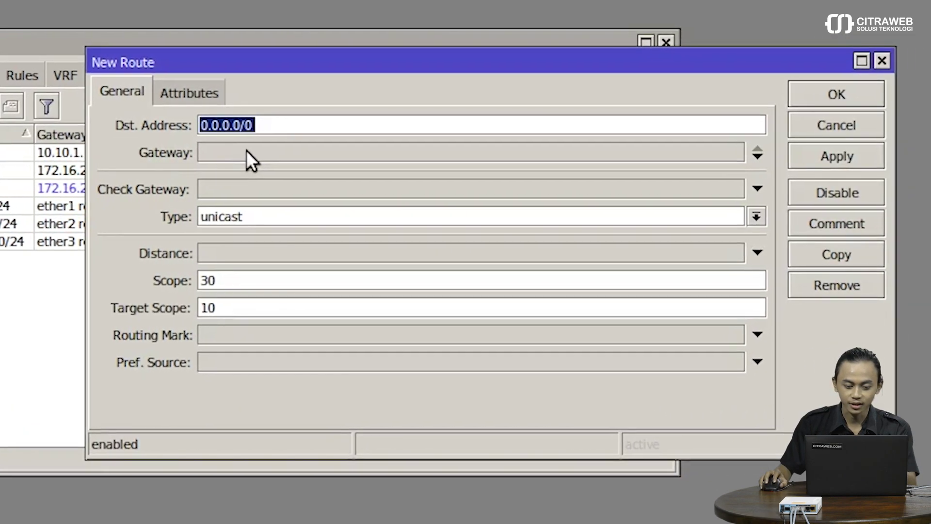
left_click(241, 154)
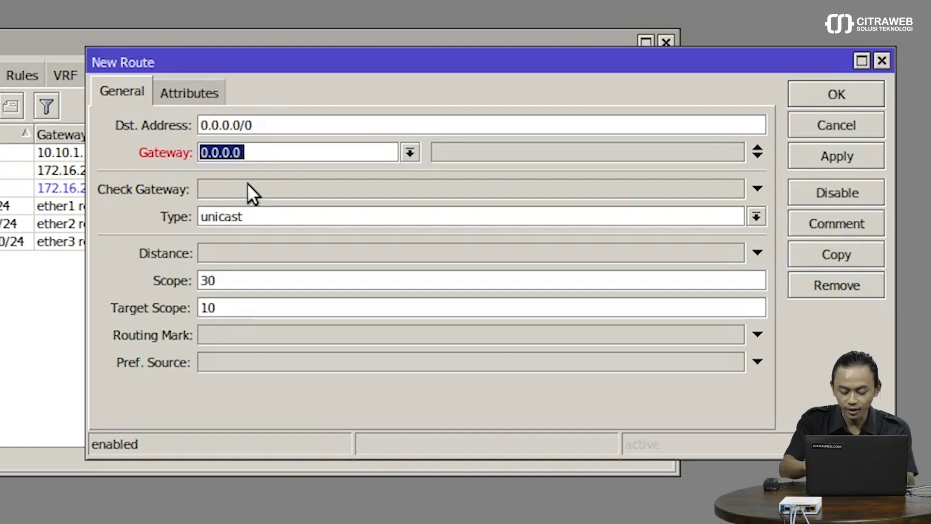
type("10")
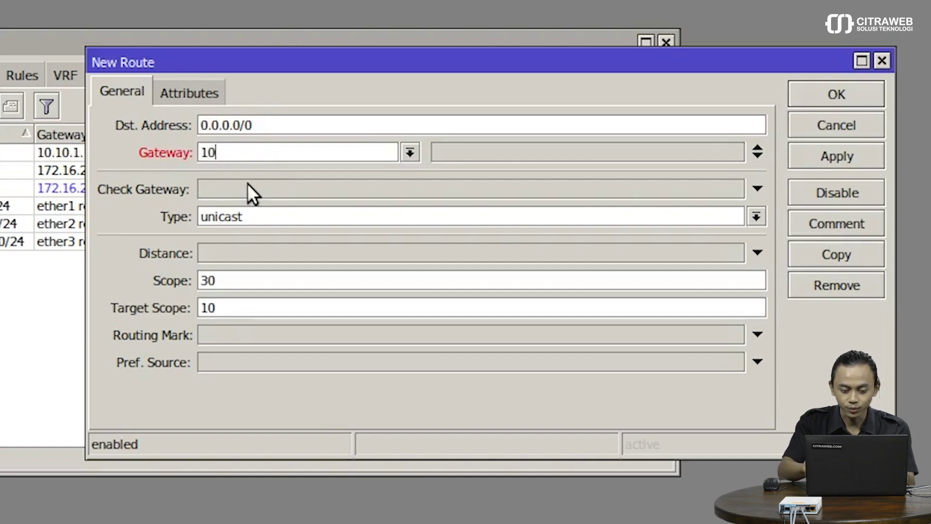
type(".10.1.1")
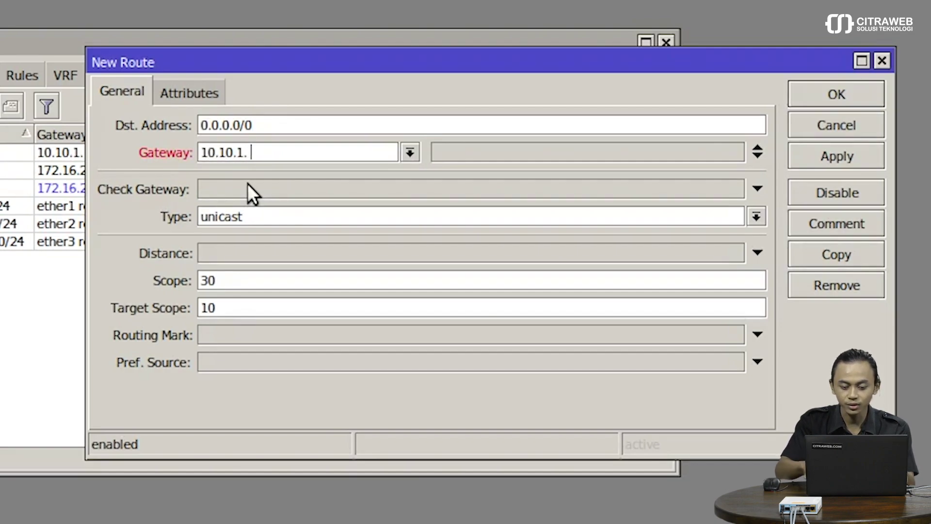
left_click(245, 253)
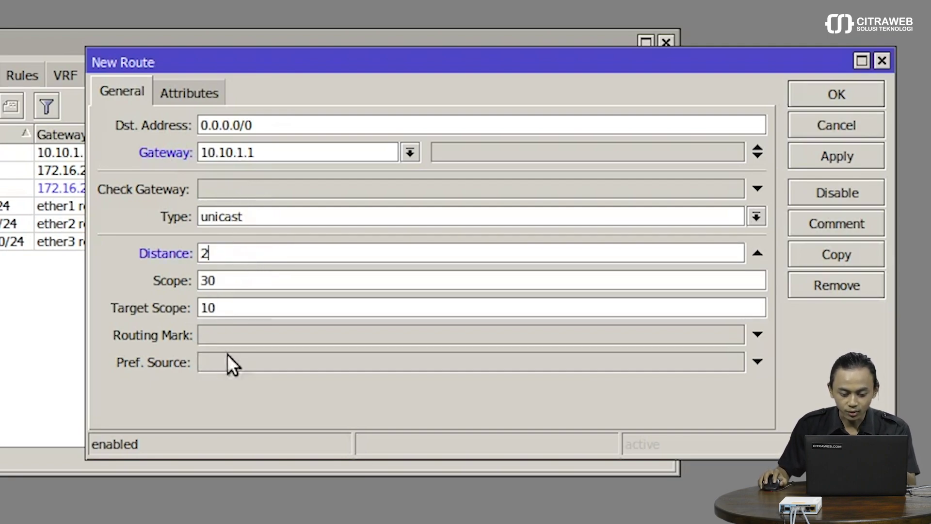
Assign routing mark ke-ISP2 to the distance 2 failover route through 10.10.1.1, and save it.
left_click(234, 338)
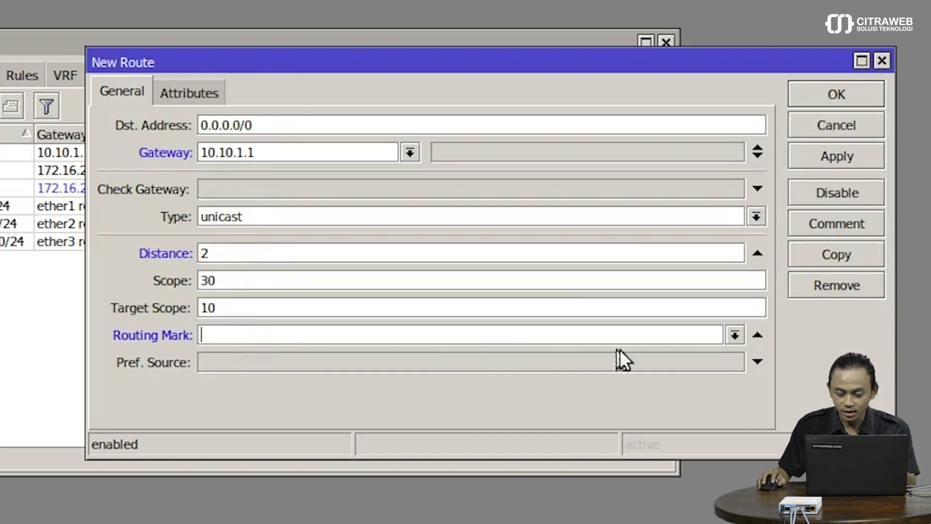
left_click(735, 335)
left_click(652, 384)
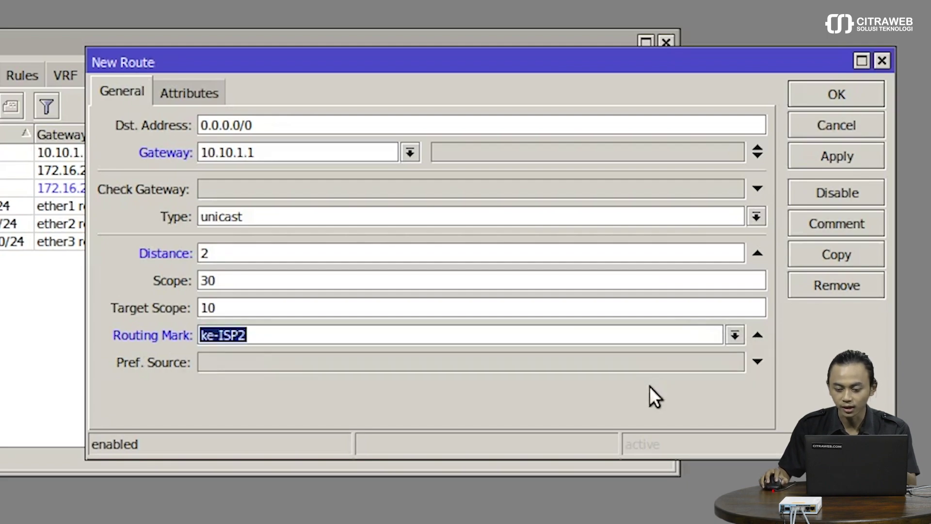
left_click(818, 162)
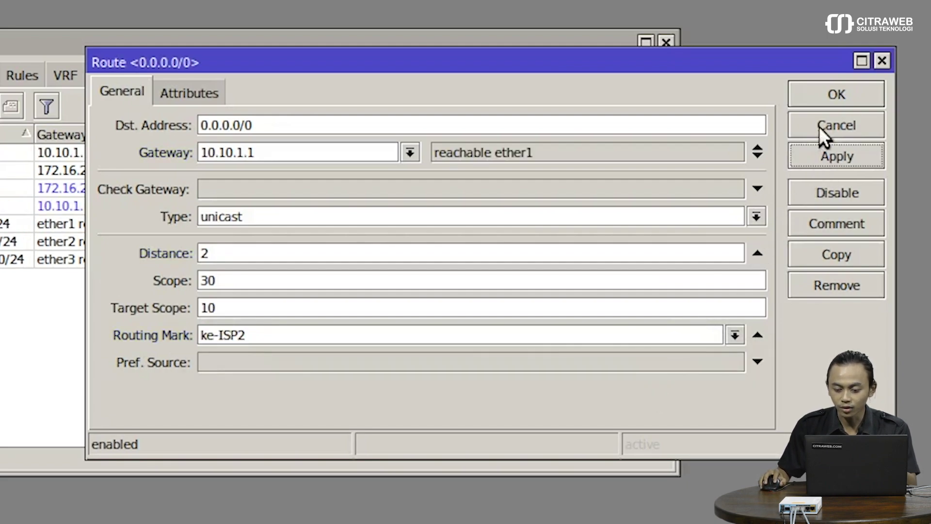
left_click(806, 96)
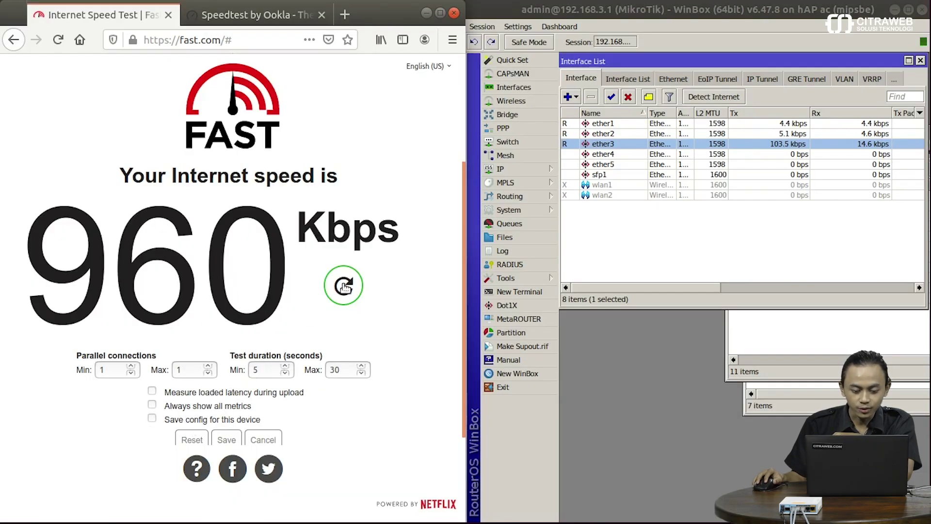
Rerun the fast.com speed test in the browser beside WinBox's interface traffic list.
left_click(344, 286)
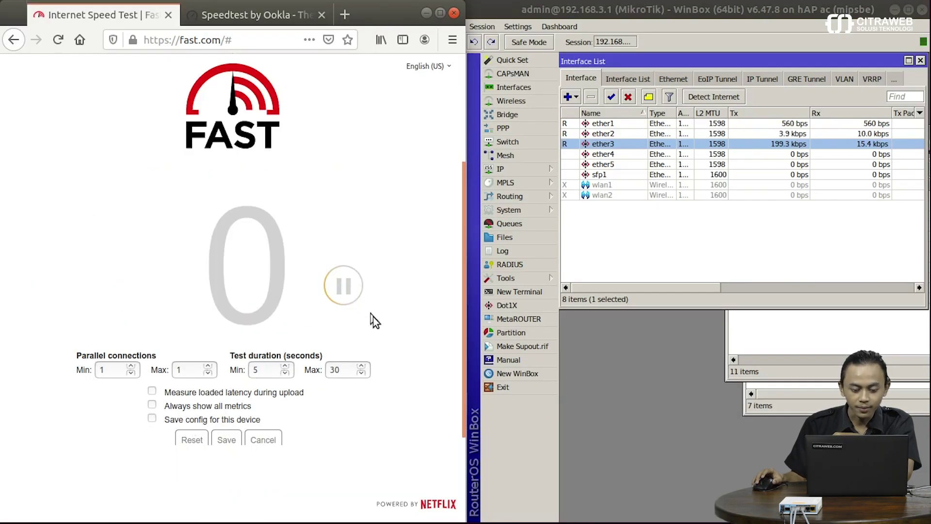